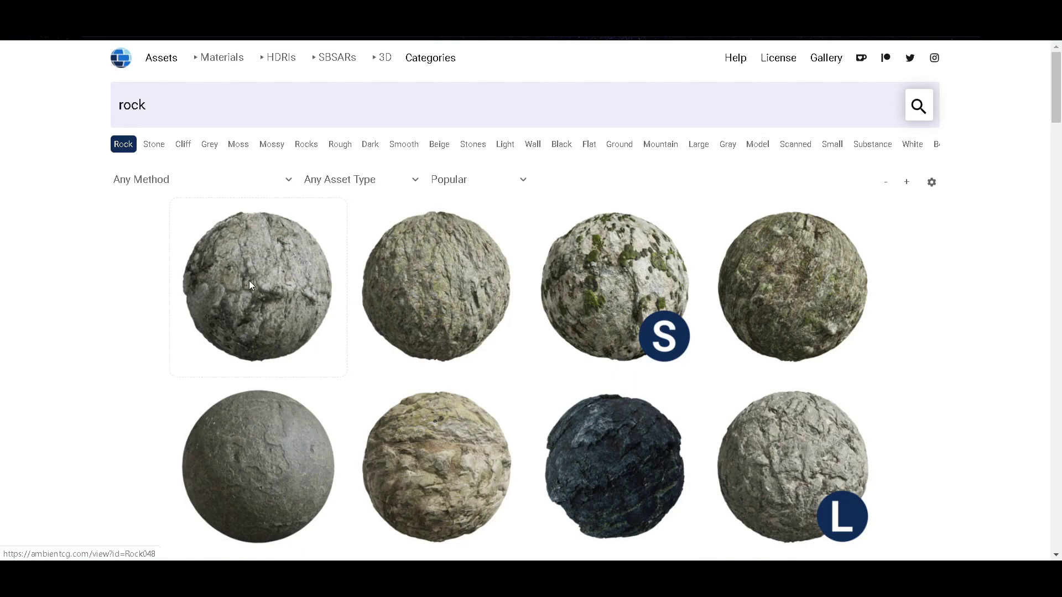
Download the Rock048 2K-JPG archive from ambientCG, then search for 'snow' materials.
{"action": "left_click", "coordinate": [254, 252]}
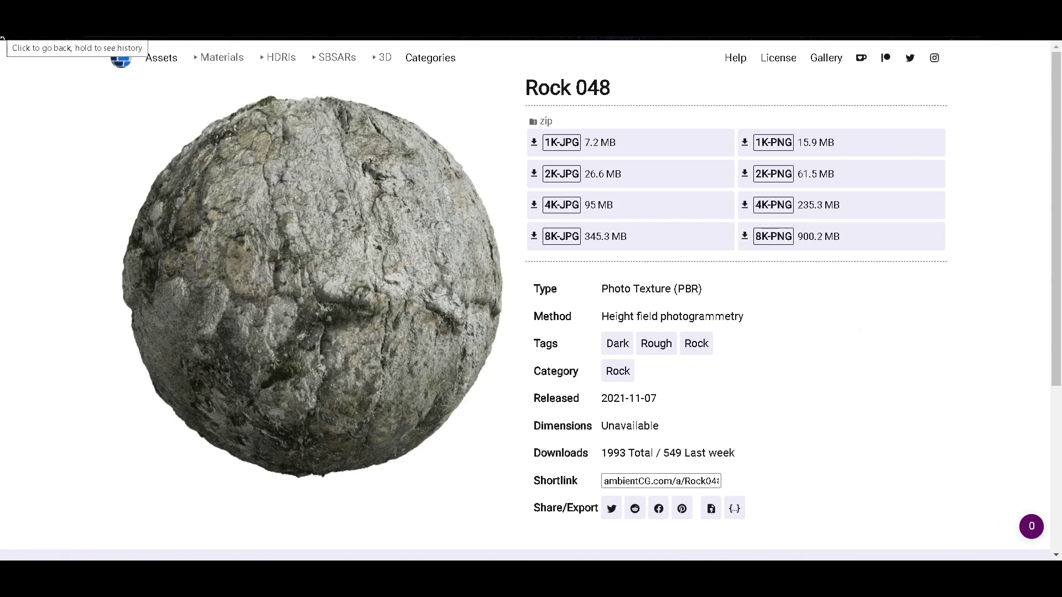
{"action": "left_click", "coordinate": [5, 37]}
{"action": "left_click_drag", "start_coordinate": [187, 97], "coordinate": [8, 115]}
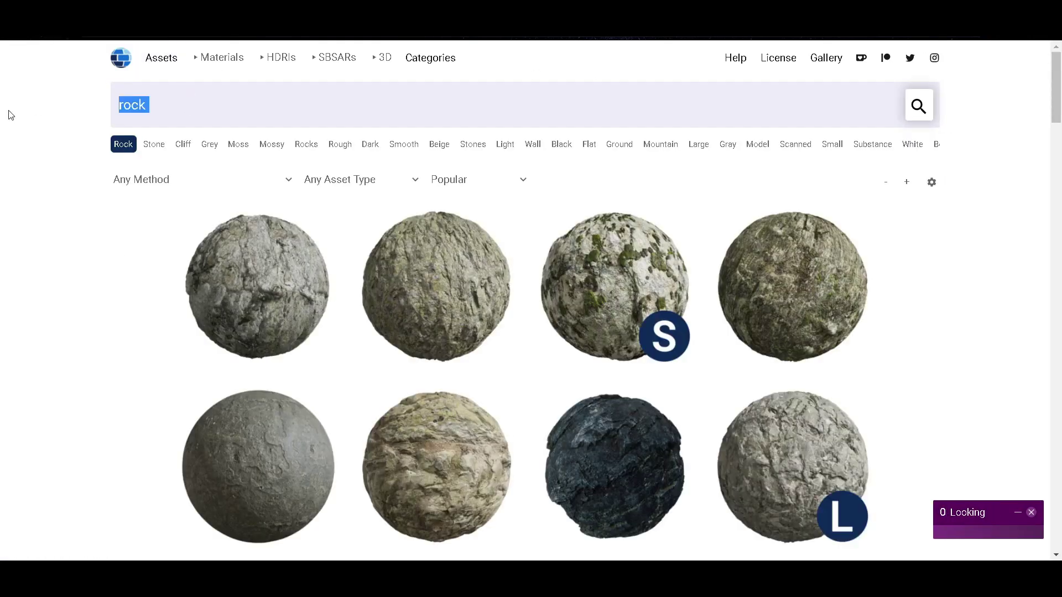
{"action": "type", "text": "snow"}
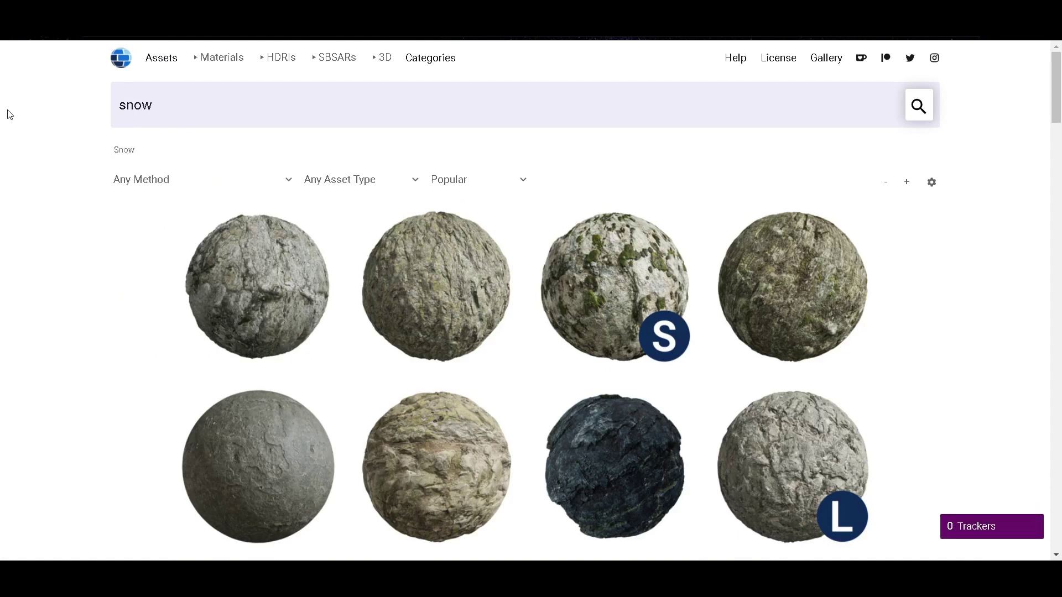
{"action": "key", "text": "Return"}
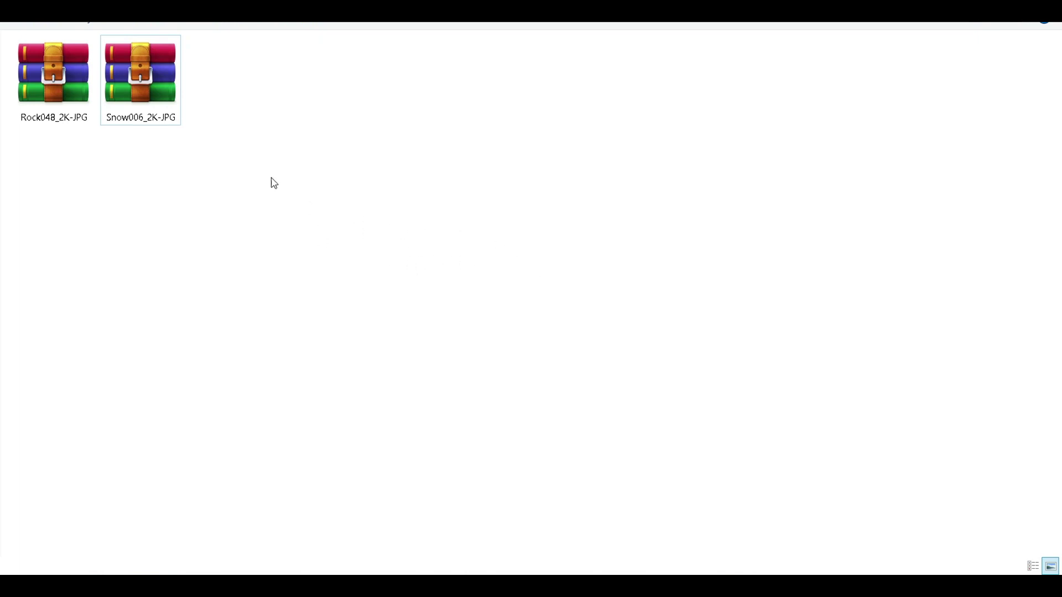
Extract the Rock048 and Snow006 zip archives into the downloads folder.
{"action": "left_click", "coordinate": [58, 52]}
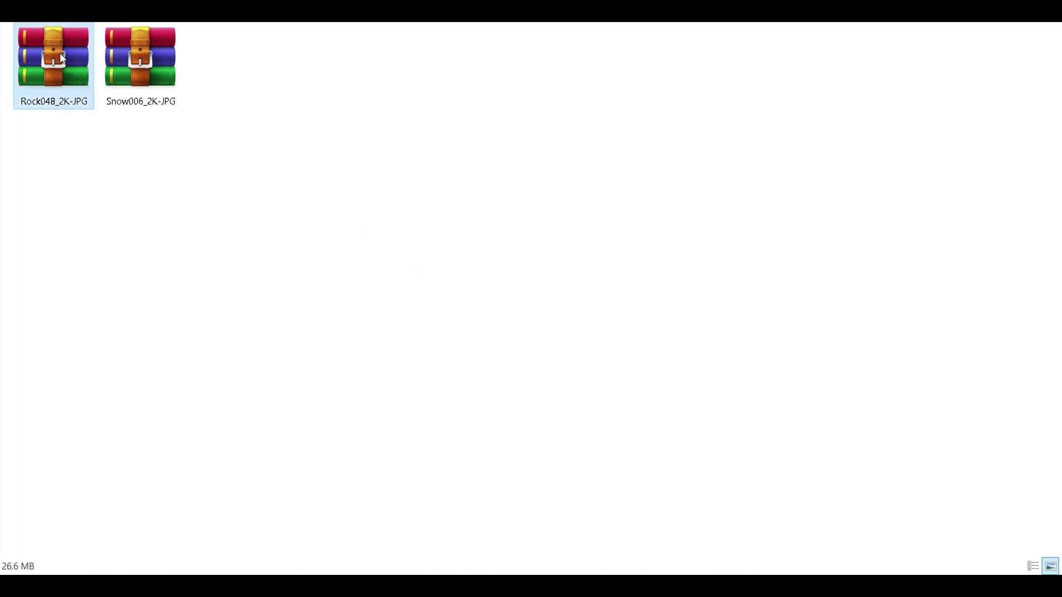
{"action": "right_click", "coordinate": [67, 59]}
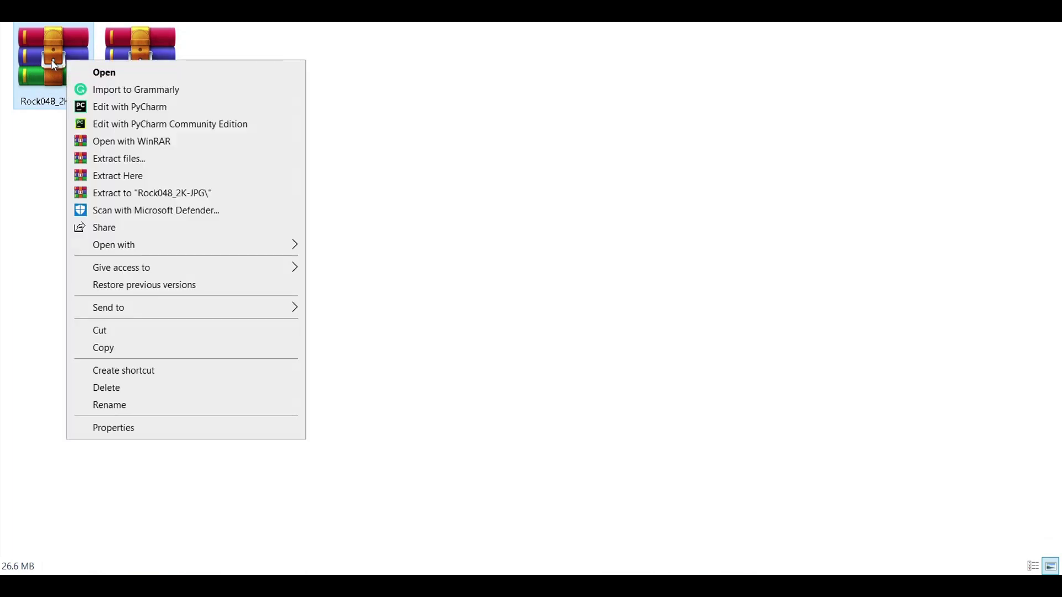
{"action": "left_click", "coordinate": [123, 176]}
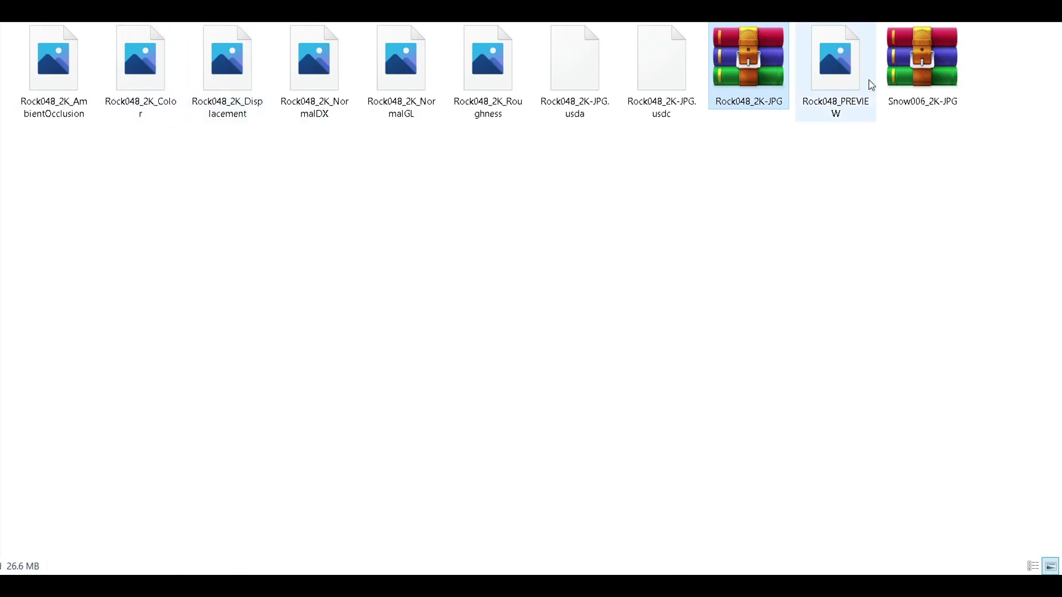
{"action": "left_click", "coordinate": [908, 75]}
{"action": "right_click", "coordinate": [905, 79]}
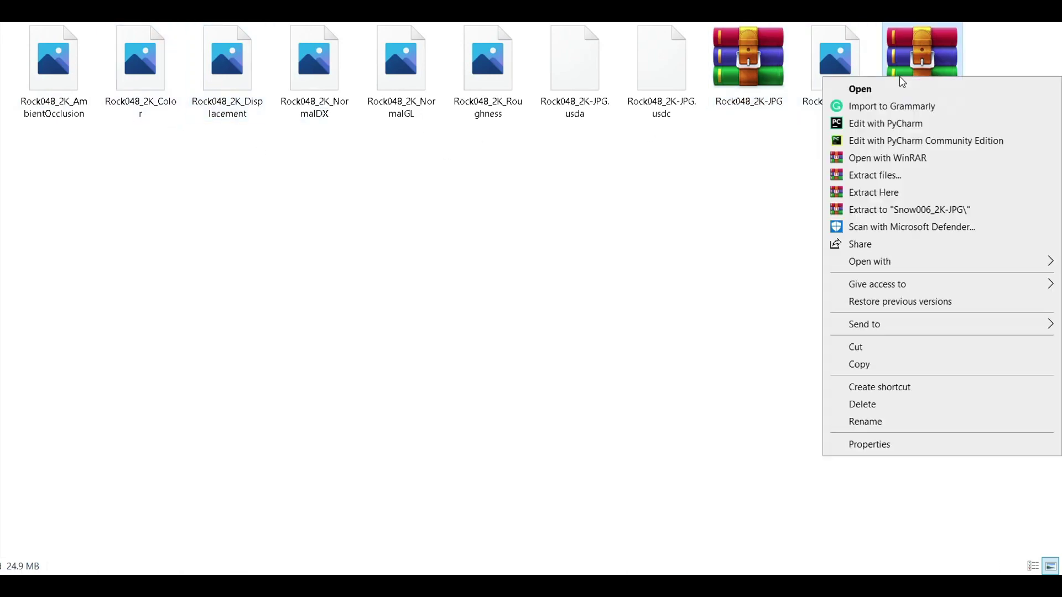
{"action": "left_click", "coordinate": [893, 193]}
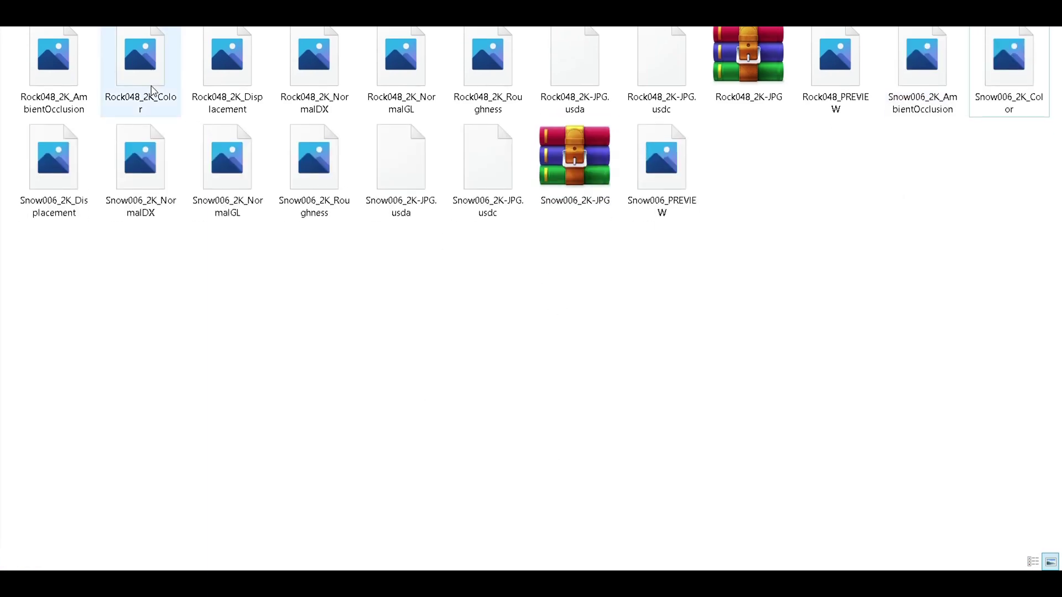
Select the Rock048 and Snow006 Color images and drag them toward Unity.
{"action": "left_click", "coordinate": [138, 97]}
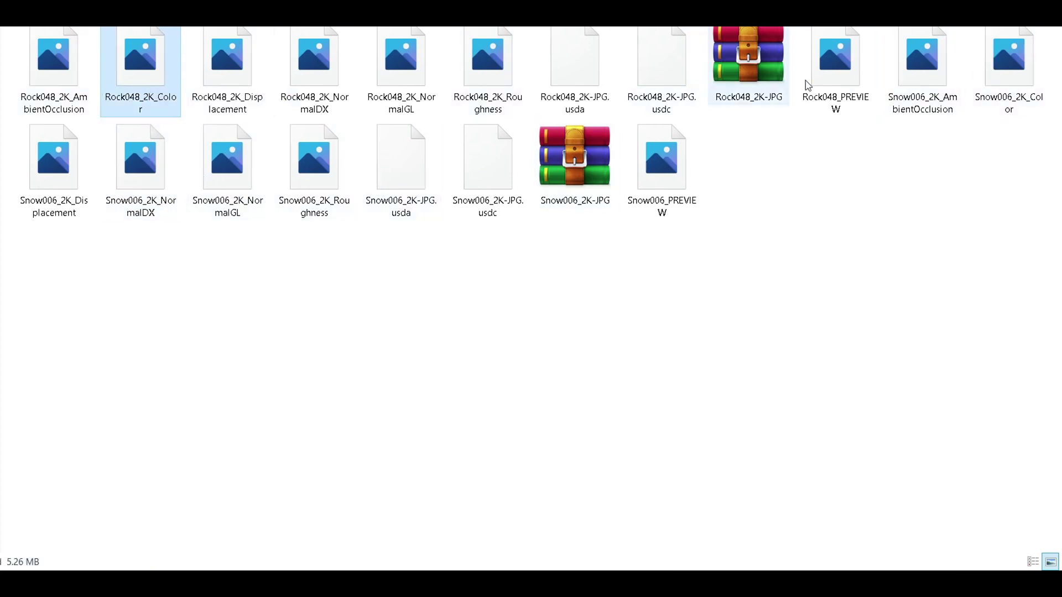
{"action": "left_click", "coordinate": [1006, 89], "text": "ctrl"}
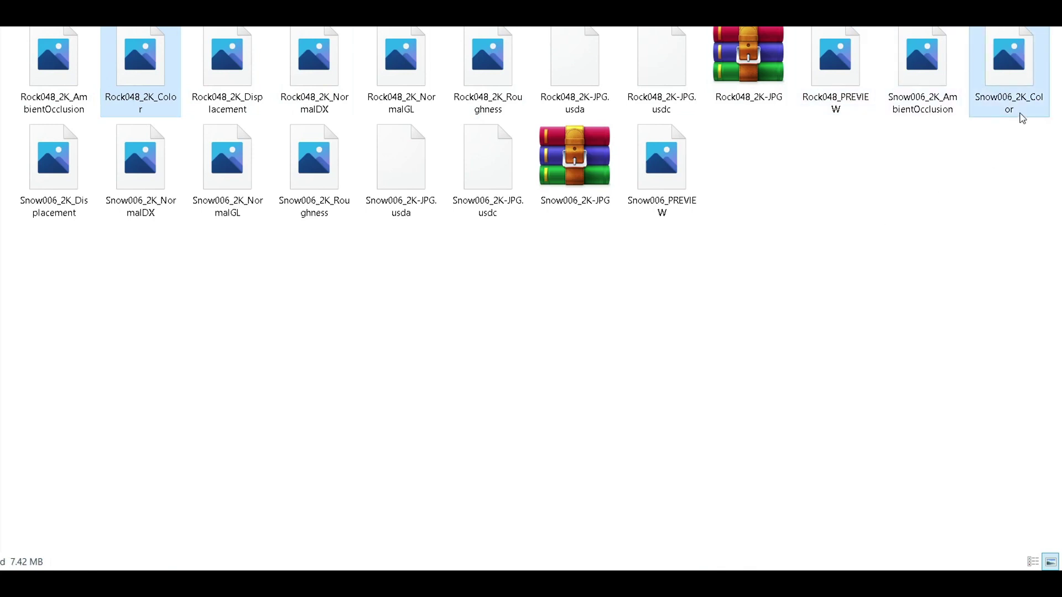
{"action": "left_click_drag", "start_coordinate": [1019, 58], "coordinate": [149, 531]}
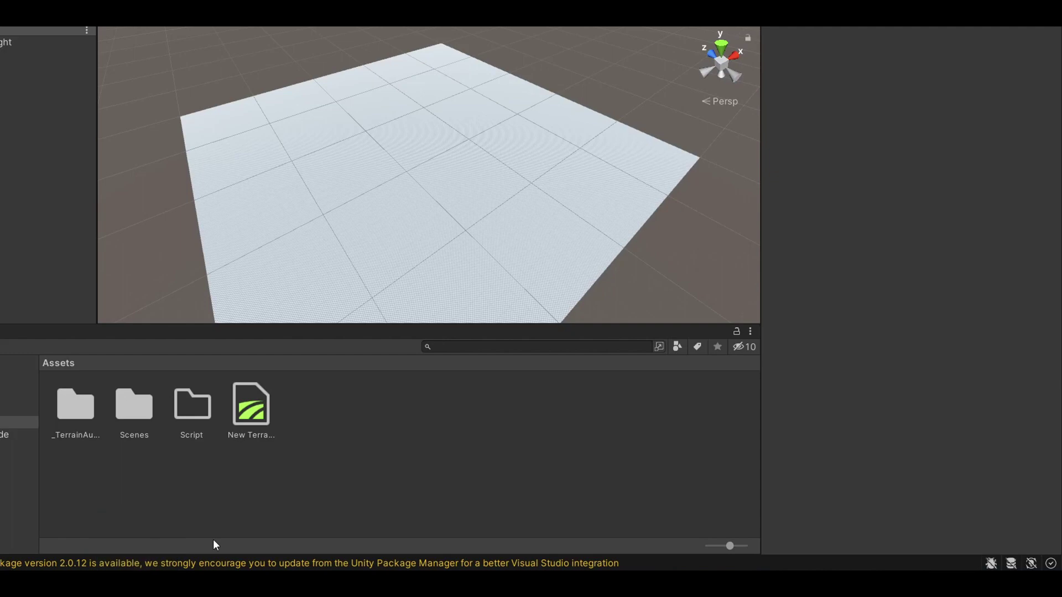
Drop the Rock048 and Snow006 Color images into Assets and inspect the imported textures.
{"action": "left_click_drag", "start_coordinate": [150, 531], "coordinate": [298, 482]}
{"action": "left_click", "coordinate": [320, 419]}
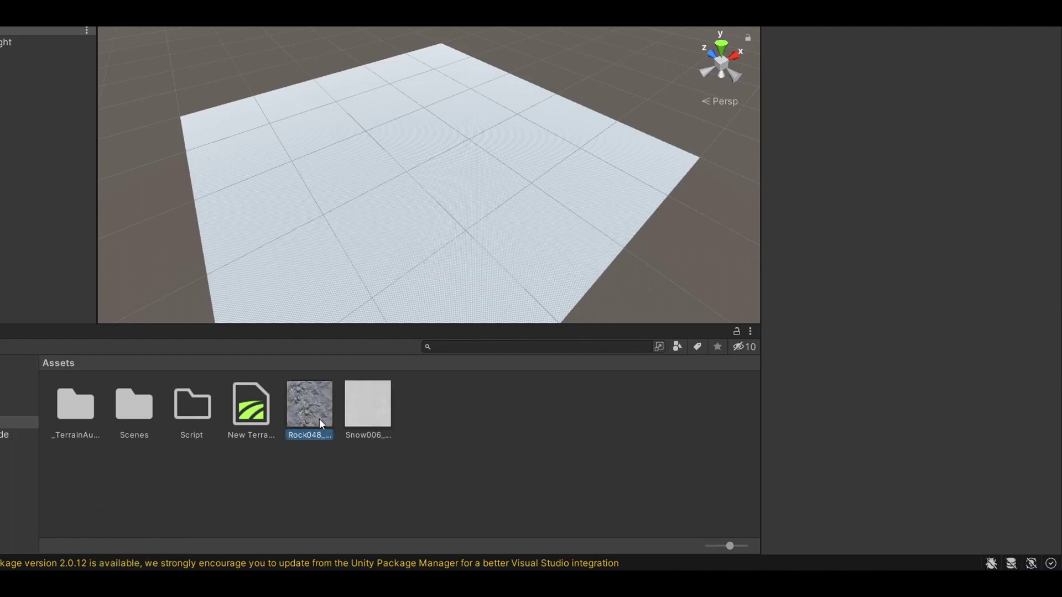
{"action": "left_click", "coordinate": [362, 418]}
{"action": "left_click", "coordinate": [315, 409]}
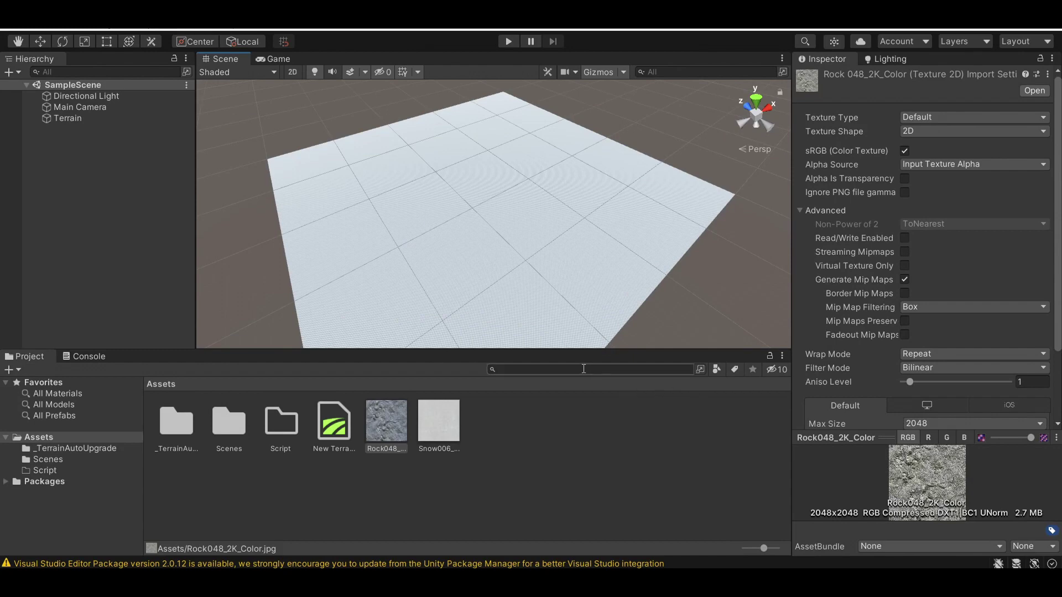
Select the Terrain and set its tool to Paint Texture.
{"action": "left_click", "coordinate": [544, 276]}
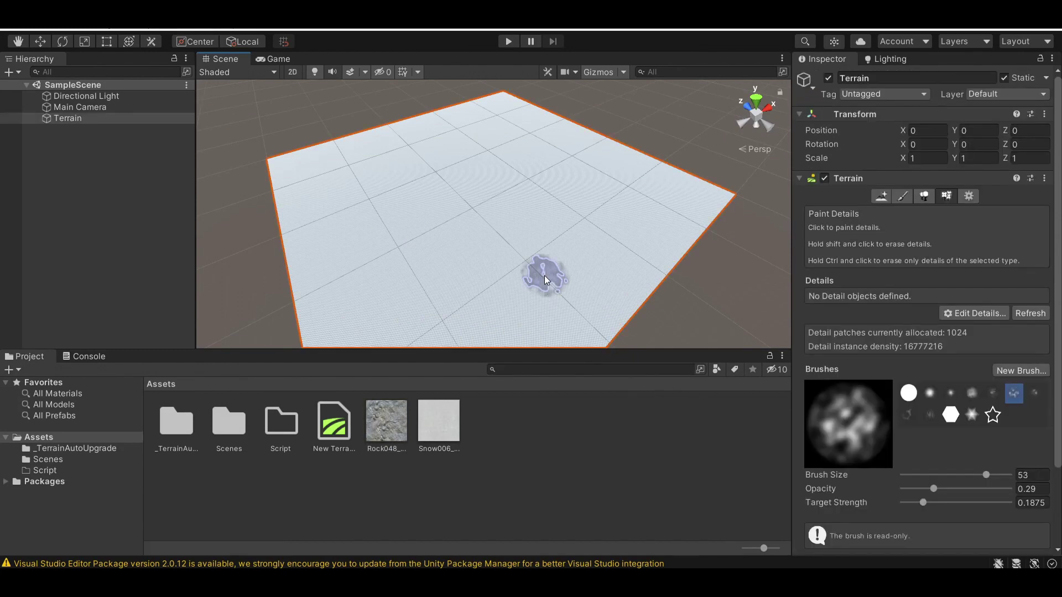
{"action": "left_click", "coordinate": [908, 199]}
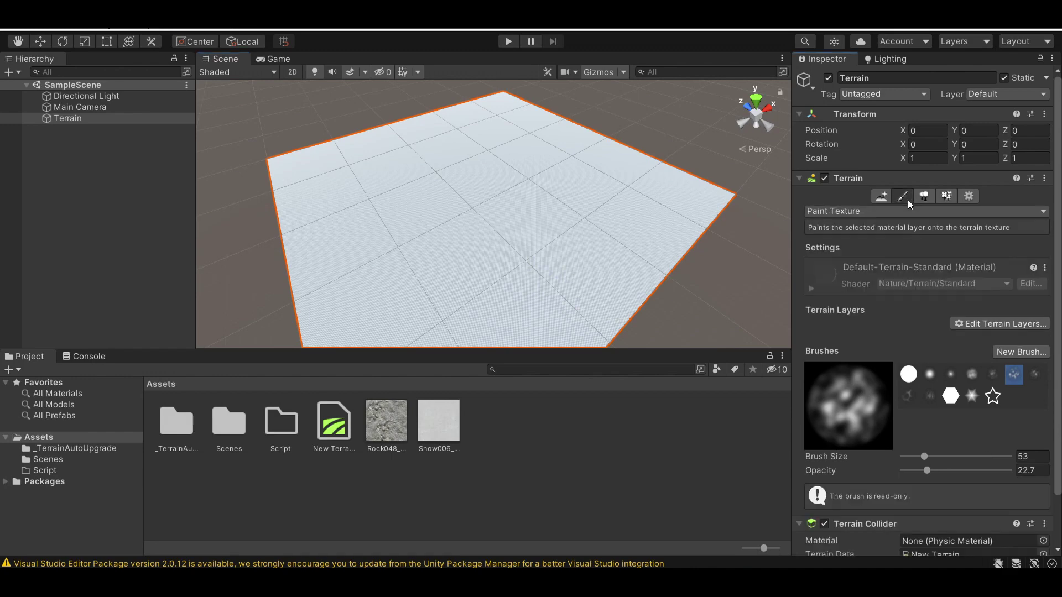
{"action": "left_click", "coordinate": [844, 209]}
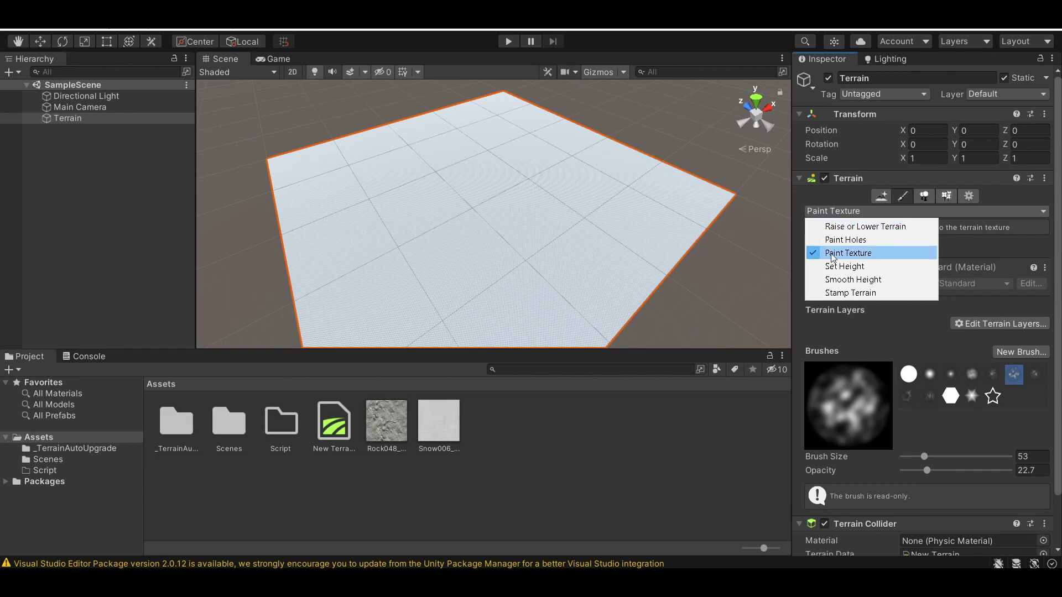
{"action": "left_click", "coordinate": [975, 237]}
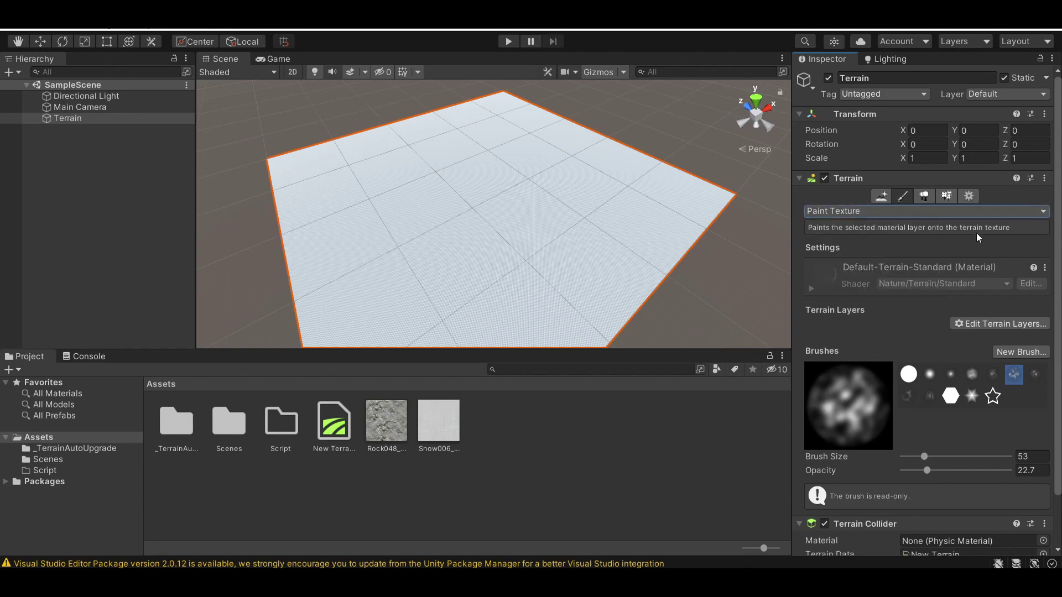
Create a new terrain layer using the Rock048_2K_Color texture.
{"action": "left_click", "coordinate": [979, 324]}
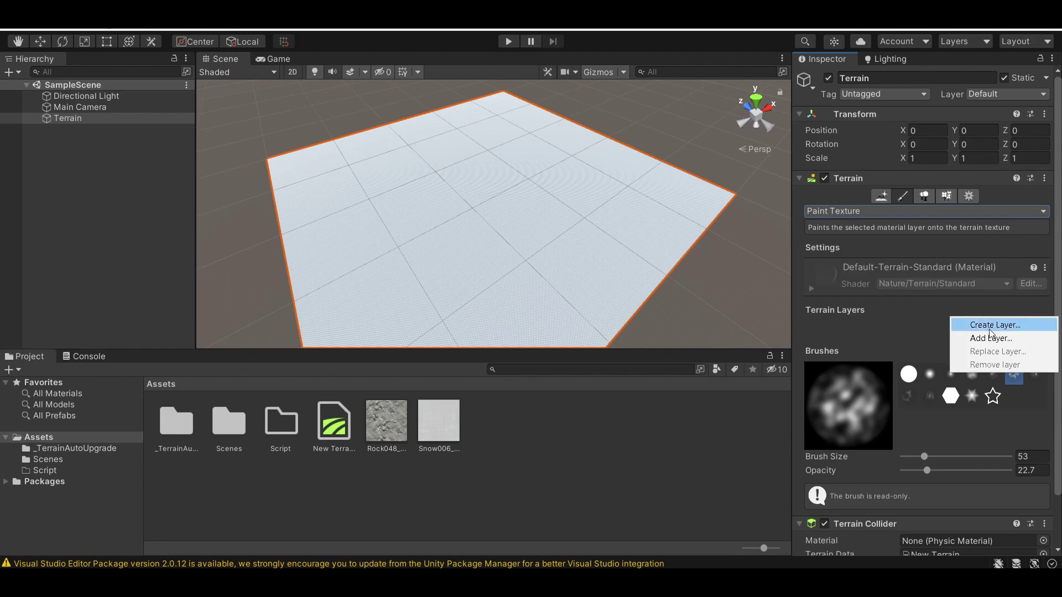
{"action": "left_click", "coordinate": [980, 325]}
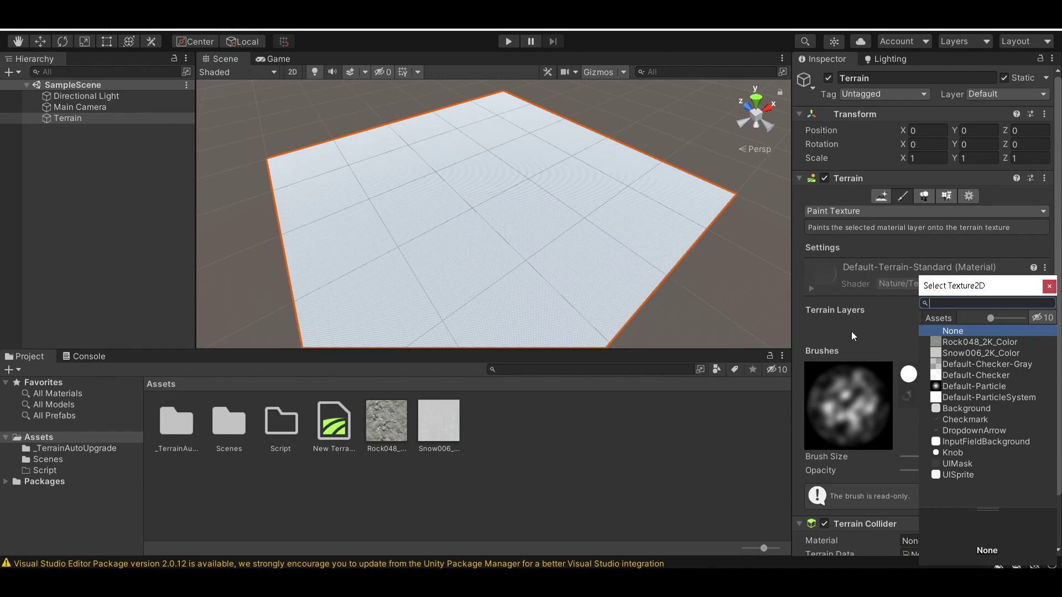
{"action": "left_click", "coordinate": [965, 345]}
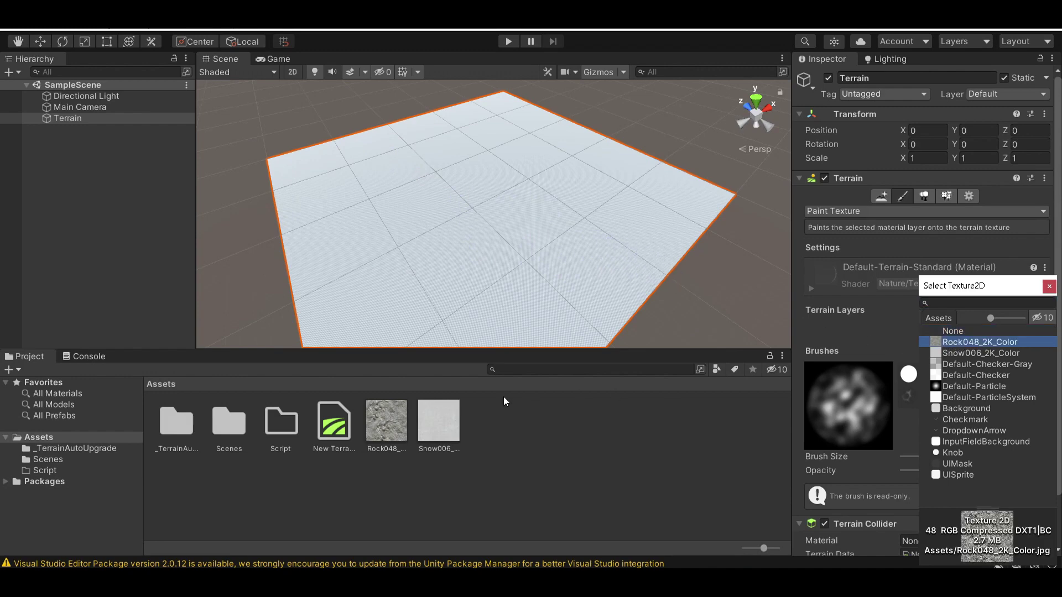
{"action": "double_click", "coordinate": [1001, 341]}
{"action": "mouse_move", "coordinate": [593, 240]}
{"action": "left_mouse_down", "text": "alt"}
{"action": "mouse_move", "coordinate": [575, 231]}
{"action": "mouse_move", "coordinate": [597, 180]}
{"action": "mouse_move", "coordinate": [443, 136]}
{"action": "mouse_move", "coordinate": [438, 104]}
{"action": "mouse_move", "coordinate": [451, 159]}
{"action": "mouse_move", "coordinate": [493, 178]}
{"action": "mouse_move", "coordinate": [487, 185]}
{"action": "mouse_move", "coordinate": [507, 186]}
{"action": "mouse_move", "coordinate": [450, 195]}
{"action": "mouse_move", "coordinate": [451, 225]}
{"action": "left_mouse_up", "text": "alt"}
{"action": "left_click", "coordinate": [917, 211]}
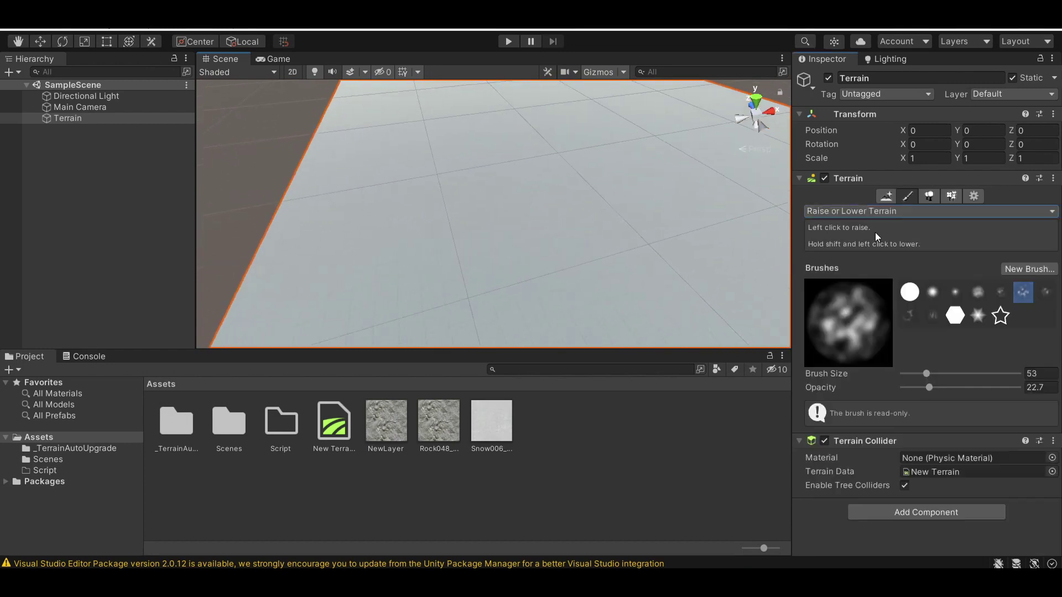
Sculpt a tall jagged mountain at the terrain centre with Raise or Lower Terrain.
{"action": "mouse_move", "coordinate": [514, 208]}
{"action": "left_mouse_down", "text": "alt"}
{"action": "mouse_move", "coordinate": [533, 201]}
{"action": "mouse_move", "coordinate": [439, 155]}
{"action": "mouse_move", "coordinate": [390, 216]}
{"action": "mouse_move", "coordinate": [321, 225]}
{"action": "mouse_move", "coordinate": [261, 190]}
{"action": "mouse_move", "coordinate": [408, 237]}
{"action": "mouse_move", "coordinate": [463, 178]}
{"action": "mouse_move", "coordinate": [427, 194]}
{"action": "mouse_move", "coordinate": [471, 228]}
{"action": "mouse_move", "coordinate": [434, 203]}
{"action": "mouse_move", "coordinate": [447, 183]}
{"action": "mouse_move", "coordinate": [416, 191]}
{"action": "mouse_move", "coordinate": [416, 218]}
{"action": "mouse_move", "coordinate": [461, 200]}
{"action": "mouse_move", "coordinate": [524, 211]}
{"action": "mouse_move", "coordinate": [494, 189]}
{"action": "mouse_move", "coordinate": [549, 212]}
{"action": "mouse_move", "coordinate": [521, 155]}
{"action": "mouse_move", "coordinate": [588, 130]}
{"action": "mouse_move", "coordinate": [498, 260]}
{"action": "left_mouse_up", "text": "alt"}
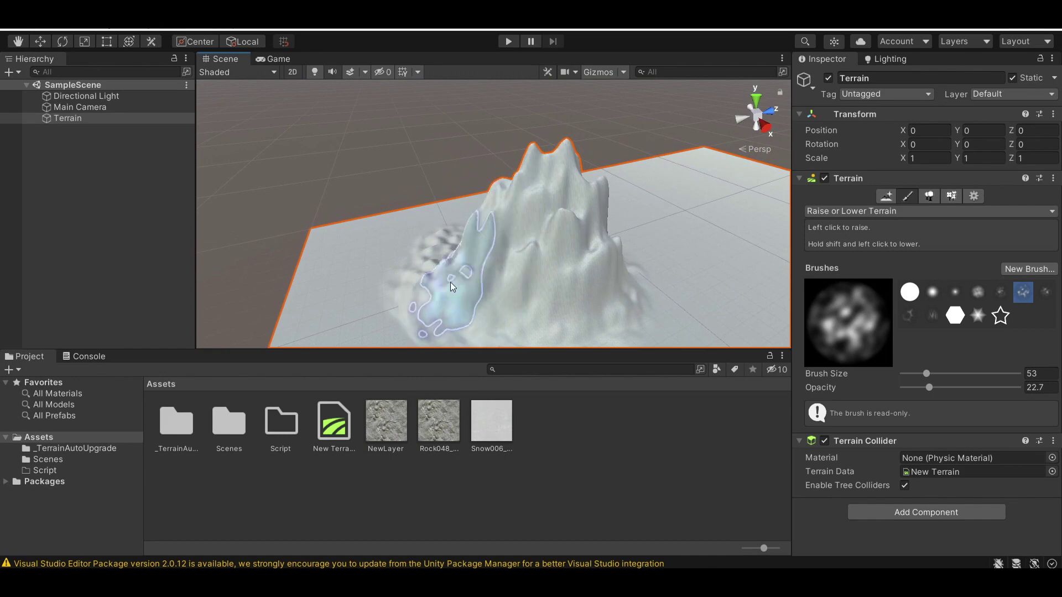
{"action": "left_click_drag", "start_coordinate": [512, 302], "coordinate": [421, 305], "text": "alt"}
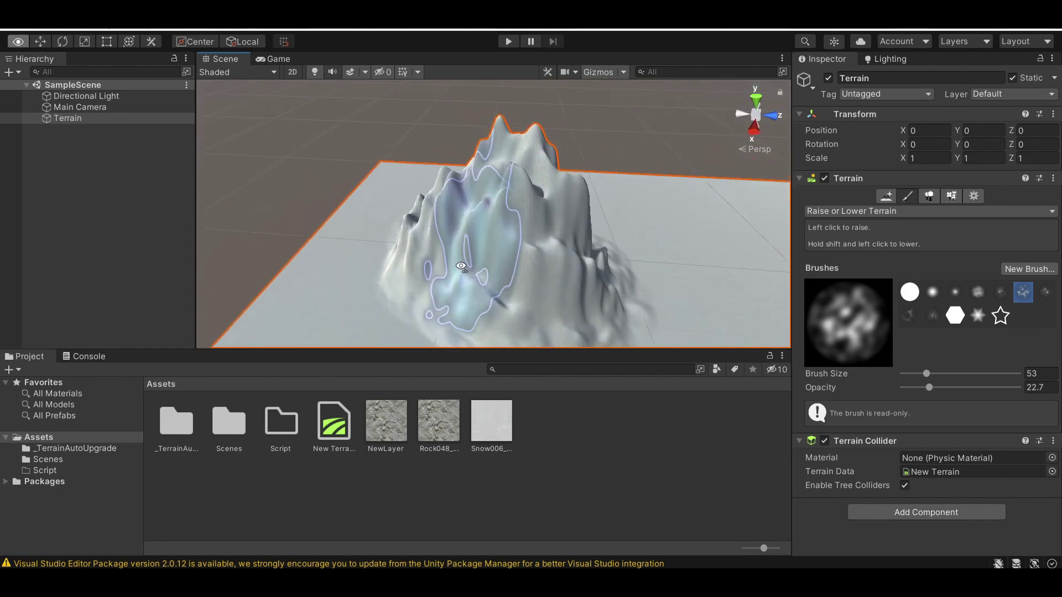
{"action": "left_click", "coordinate": [887, 213]}
Create a second terrain layer using the Snow006_2K_Color texture.
{"action": "left_click", "coordinate": [874, 253]}
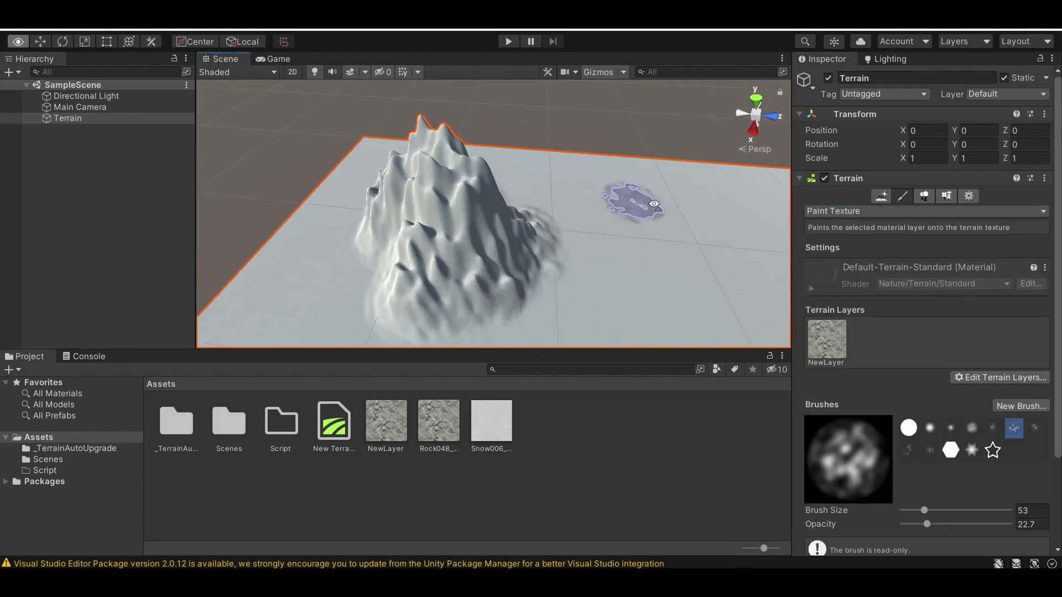
{"action": "left_click", "coordinate": [971, 378]}
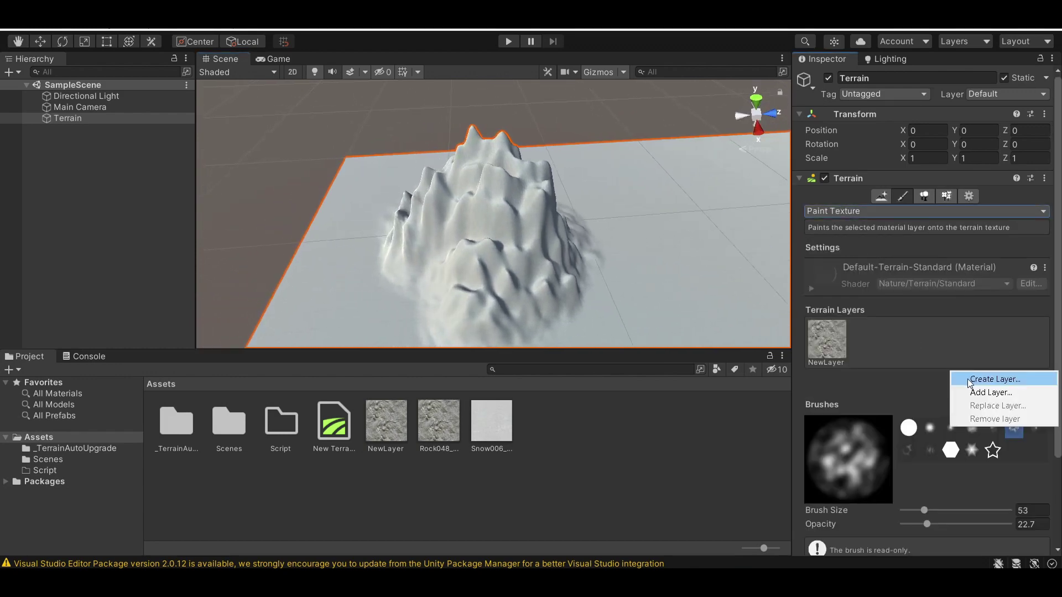
{"action": "left_click", "coordinate": [967, 379]}
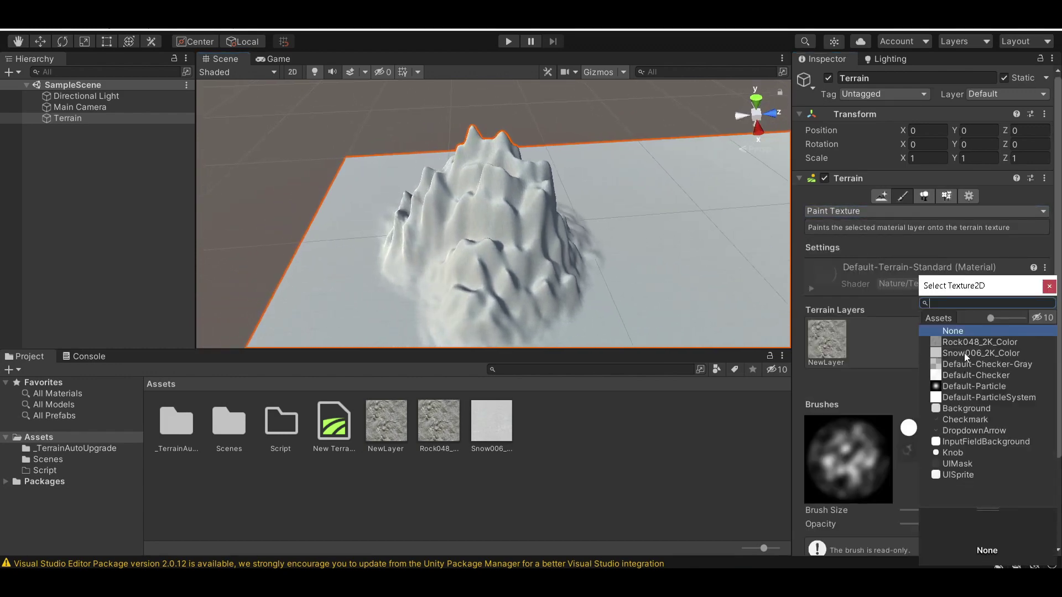
{"action": "left_click", "coordinate": [964, 353]}
{"action": "double_click", "coordinate": [964, 354]}
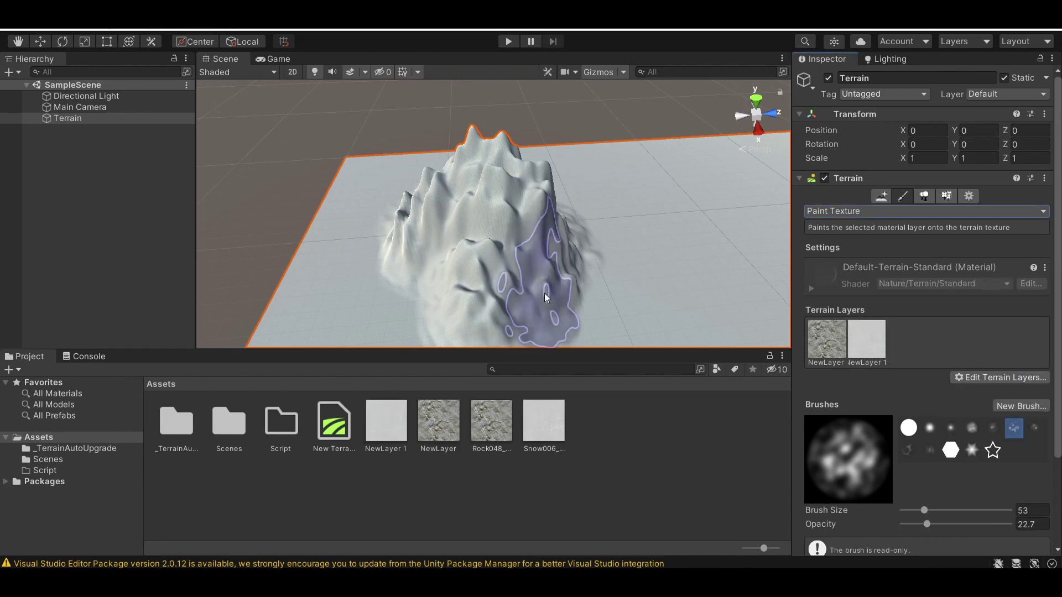
{"action": "mouse_move", "coordinate": [545, 298]}
{"action": "left_mouse_down", "text": "alt"}
{"action": "mouse_move", "coordinate": [451, 235]}
{"action": "mouse_move", "coordinate": [514, 249]}
{"action": "left_mouse_up", "text": "alt"}
Select NewLayer 1 and paint snow over the mountain slopes.
{"action": "left_click", "coordinate": [872, 343]}
{"action": "mouse_move", "coordinate": [607, 291]}
{"action": "left_mouse_down", "text": "alt"}
{"action": "mouse_move", "coordinate": [501, 280]}
{"action": "mouse_move", "coordinate": [498, 256]}
{"action": "left_mouse_up", "text": "alt"}
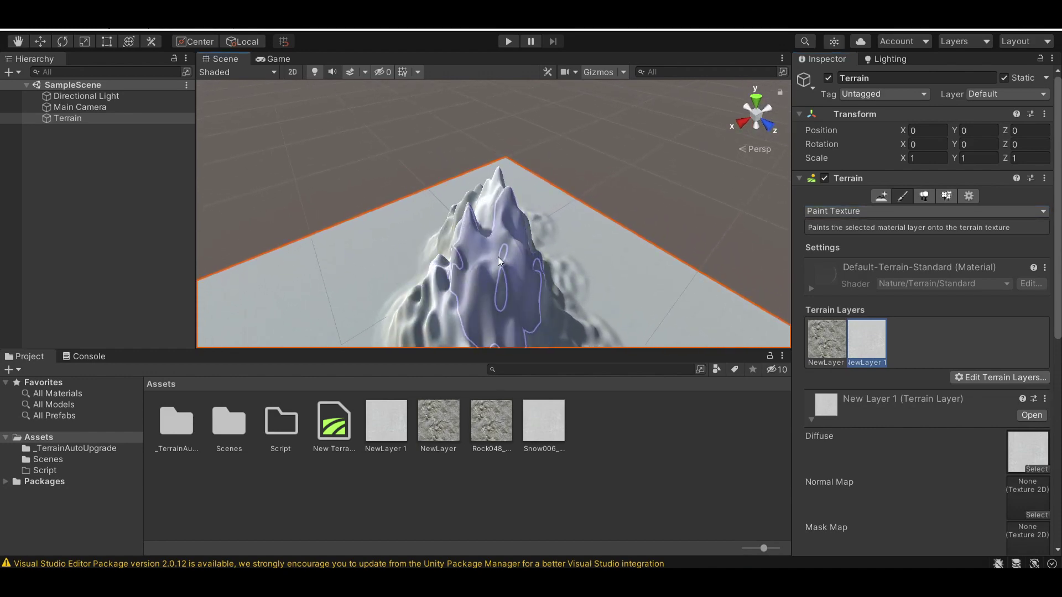
{"action": "mouse_move", "coordinate": [499, 267]}
{"action": "left_mouse_down", "text": "alt"}
{"action": "mouse_move", "coordinate": [541, 284]}
{"action": "mouse_move", "coordinate": [856, 228]}
{"action": "mouse_move", "coordinate": [678, 230]}
{"action": "mouse_move", "coordinate": [795, 255]}
{"action": "mouse_move", "coordinate": [769, 269]}
{"action": "mouse_move", "coordinate": [565, 271]}
{"action": "mouse_move", "coordinate": [593, 254]}
{"action": "mouse_move", "coordinate": [628, 261]}
{"action": "mouse_move", "coordinate": [519, 264]}
{"action": "left_mouse_up", "text": "alt"}
{"action": "scroll", "coordinate": [566, 259], "scroll_direction": "down", "scroll_amount": 5}
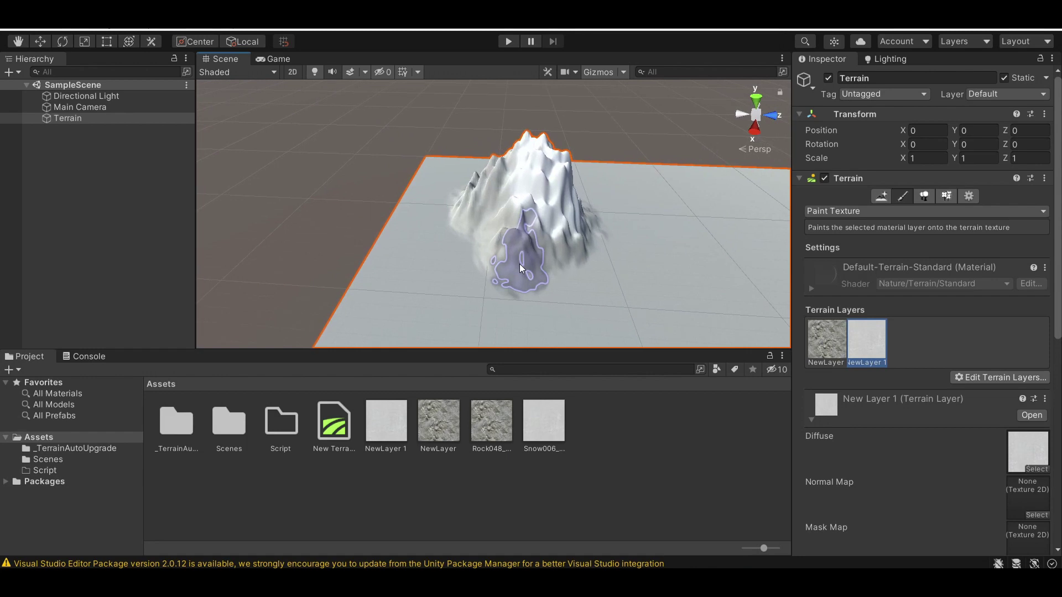
{"action": "scroll", "coordinate": [519, 264], "scroll_direction": "up", "scroll_amount": 5}
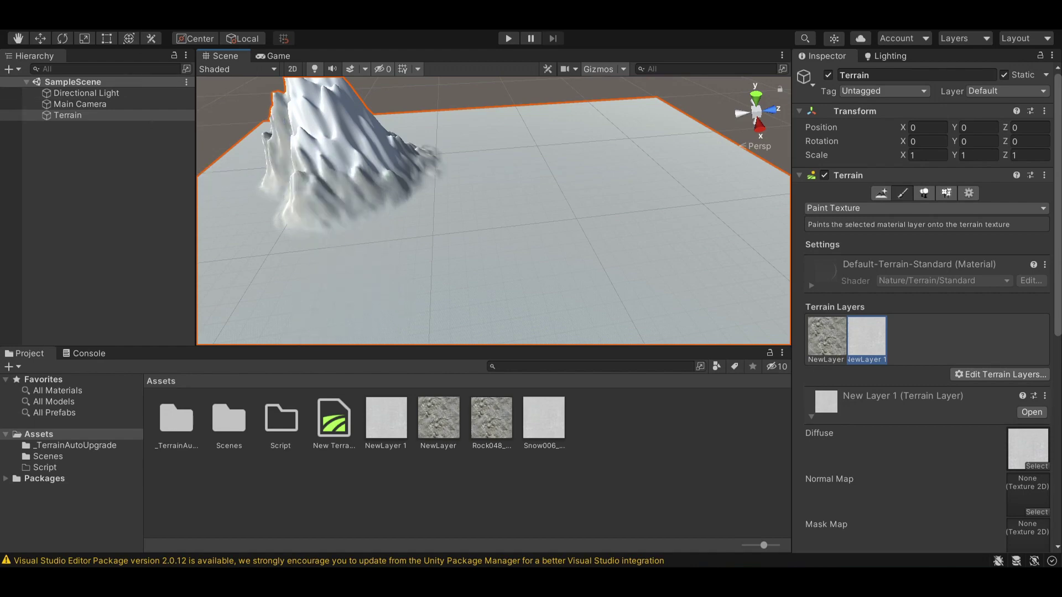
Open Unity's Window menu from the top menu bar.
{"action": "left_click", "coordinate": [192, 26]}
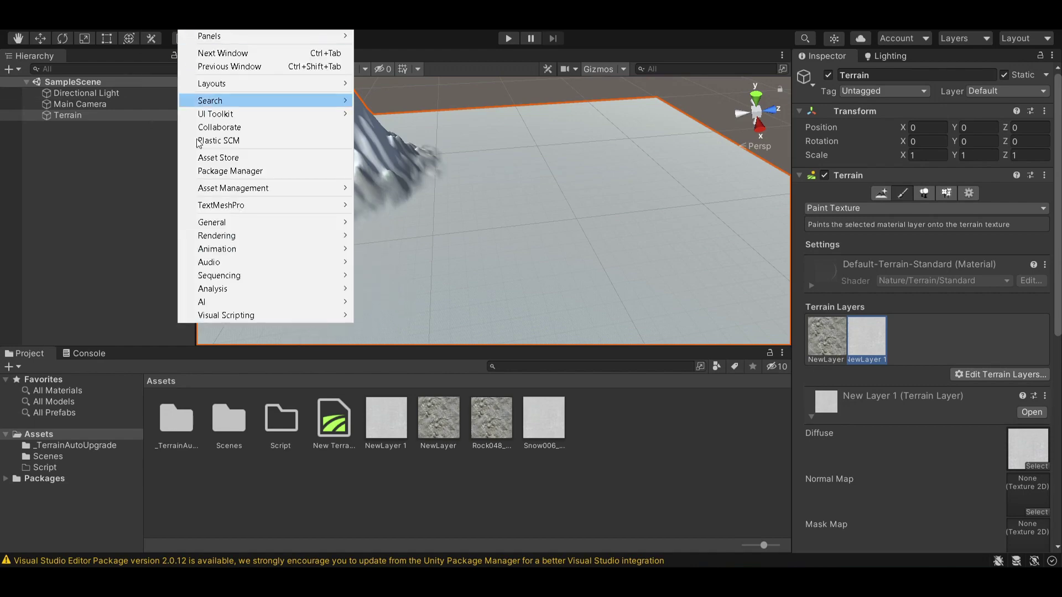
Import all files of Grass Flowers Pack Free from the Package Manager.
{"action": "left_click", "coordinate": [223, 172]}
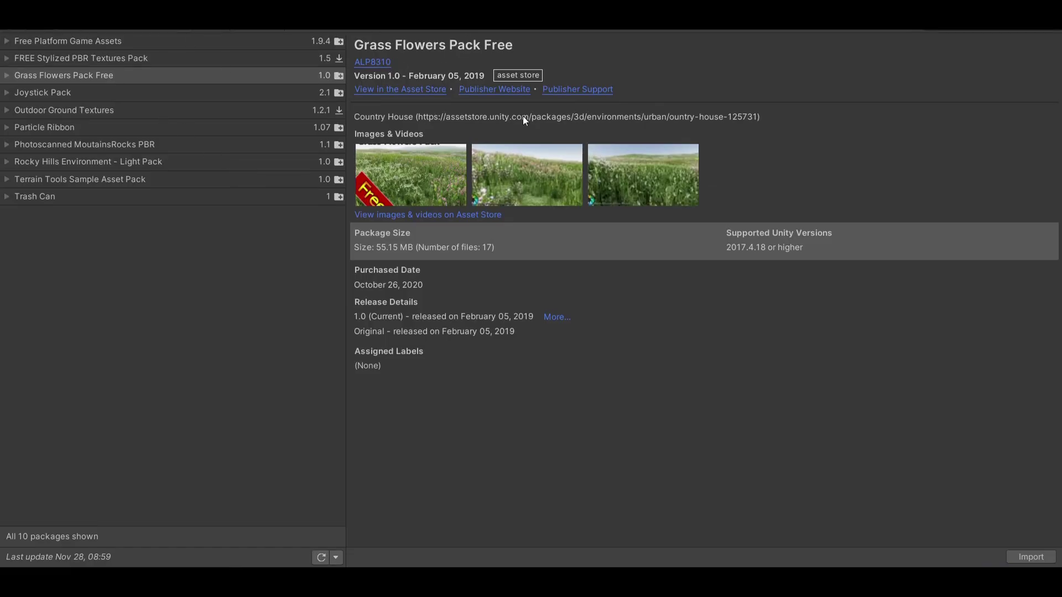
{"action": "left_click", "coordinate": [1024, 558]}
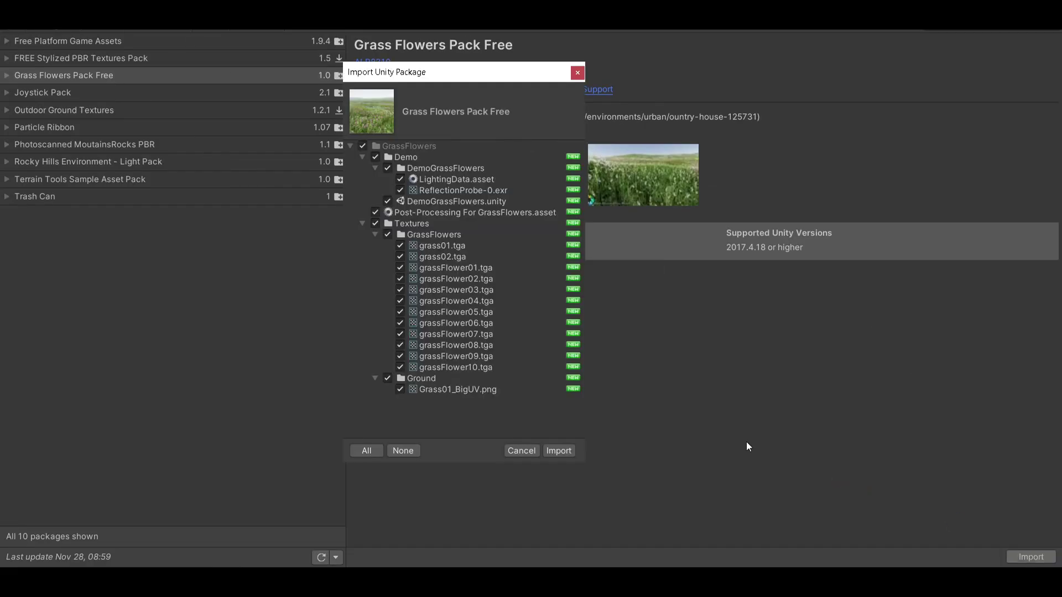
{"action": "left_click", "coordinate": [559, 451]}
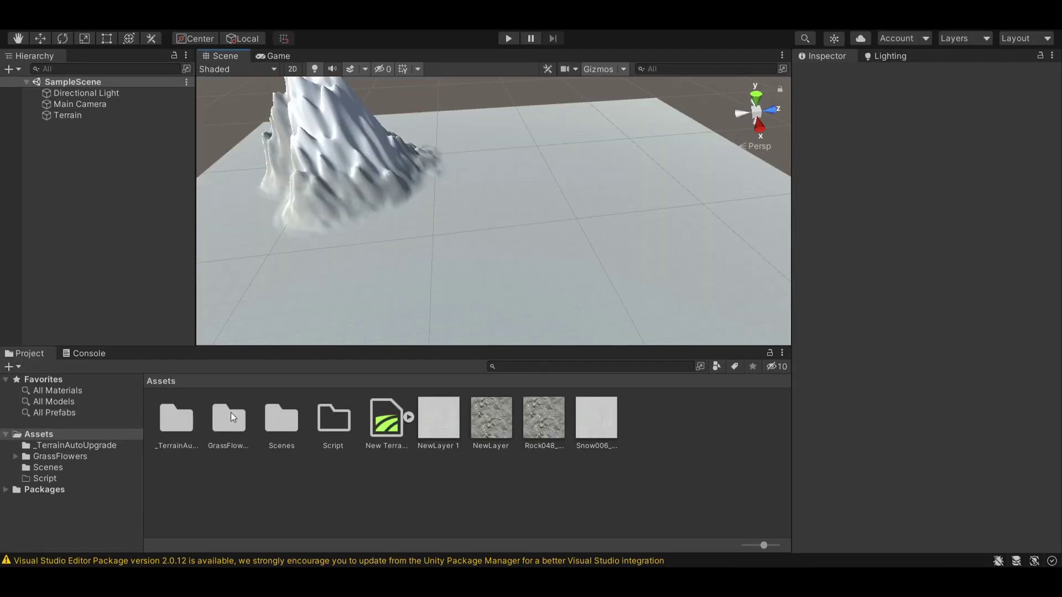
{"action": "left_click", "coordinate": [226, 422]}
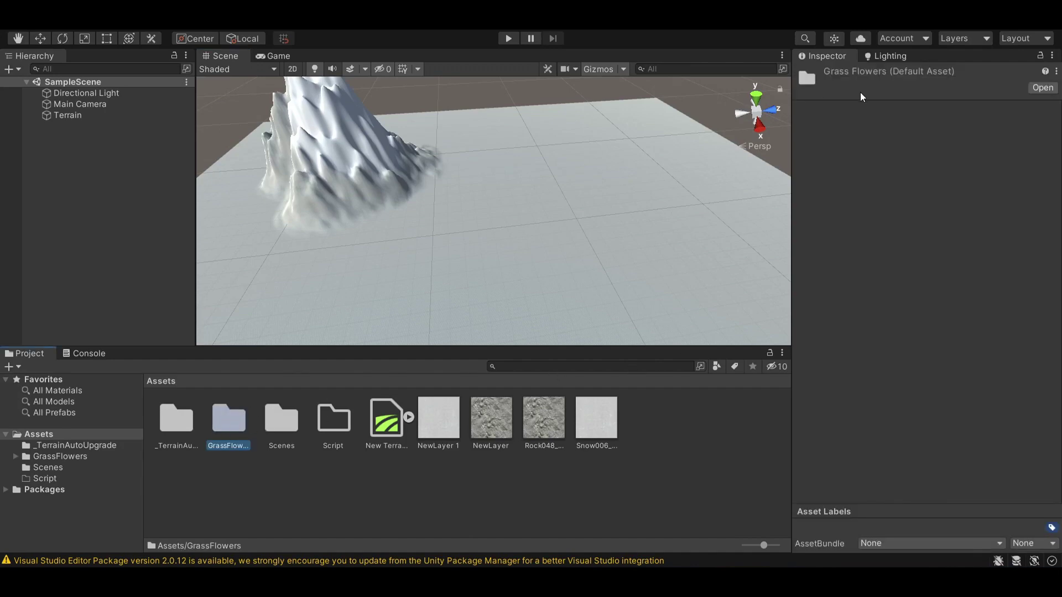
{"action": "left_click", "coordinate": [632, 230]}
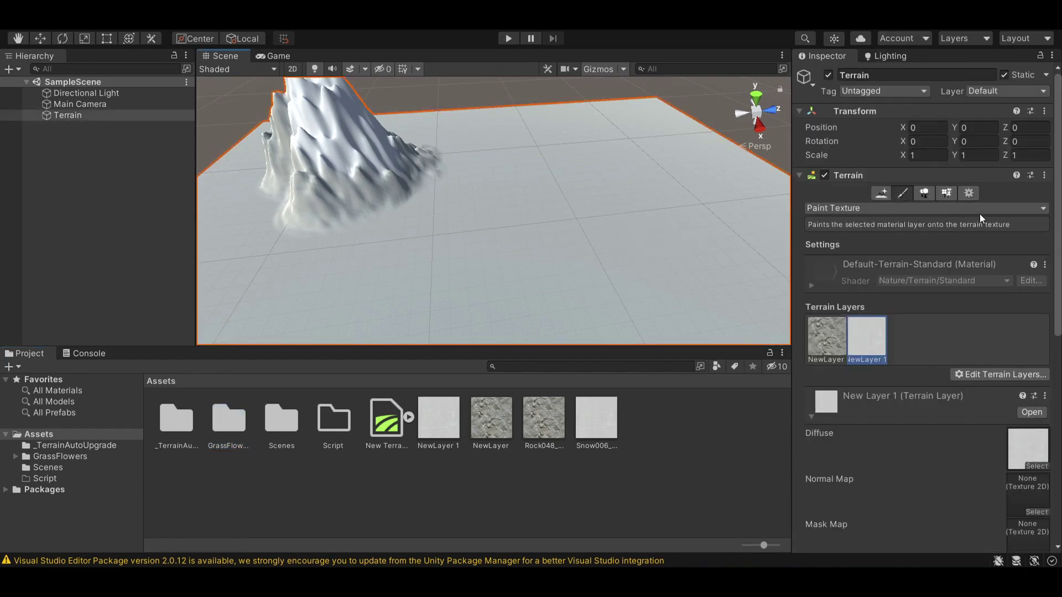
Switch the terrain to Paint Details and open the Add Grass Texture wizard.
{"action": "left_click", "coordinate": [946, 193]}
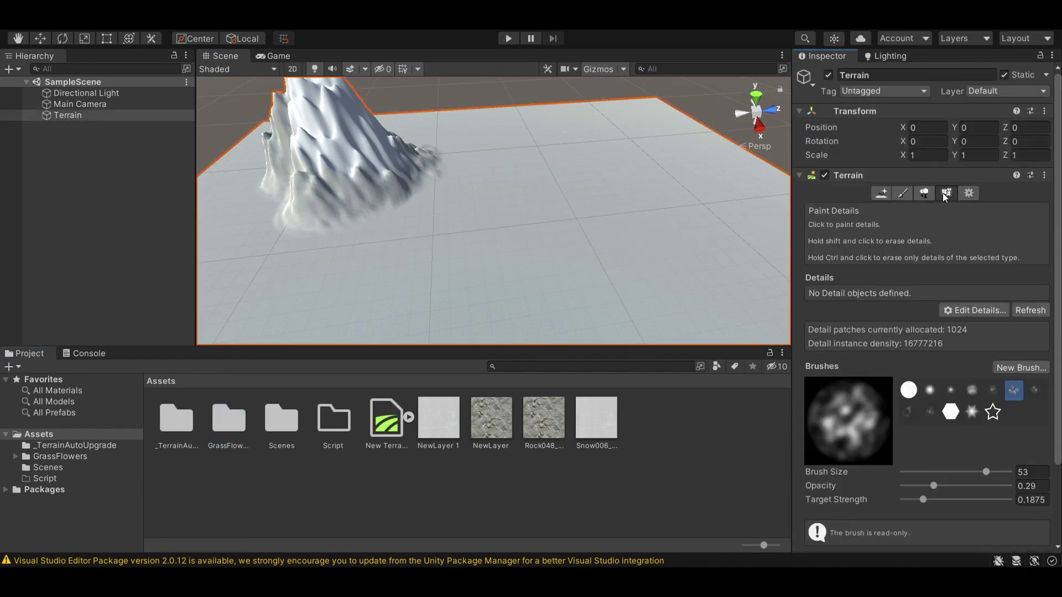
{"action": "left_click", "coordinate": [979, 307]}
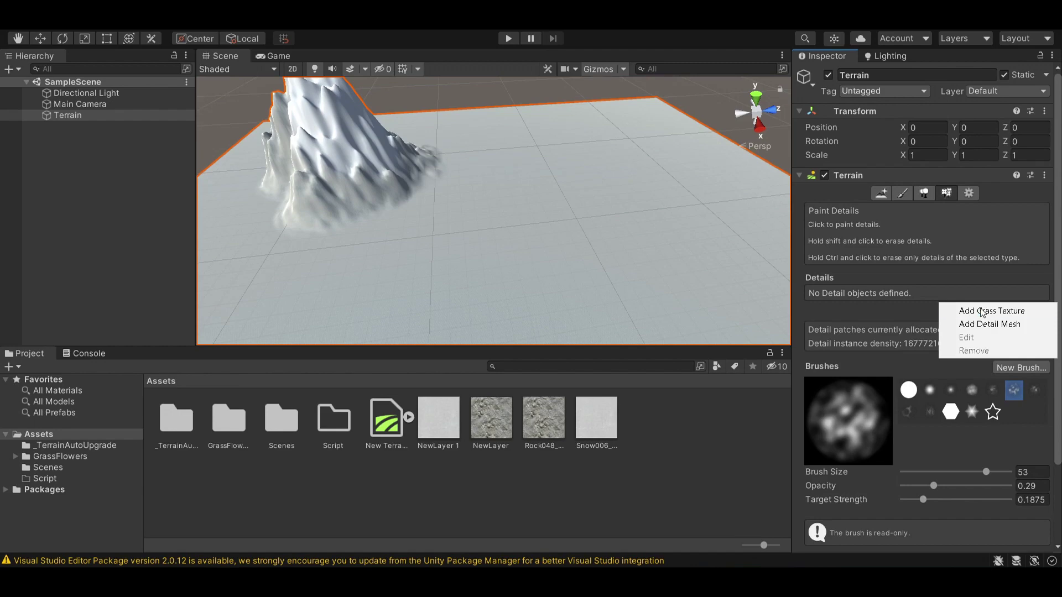
{"action": "left_click", "coordinate": [981, 312]}
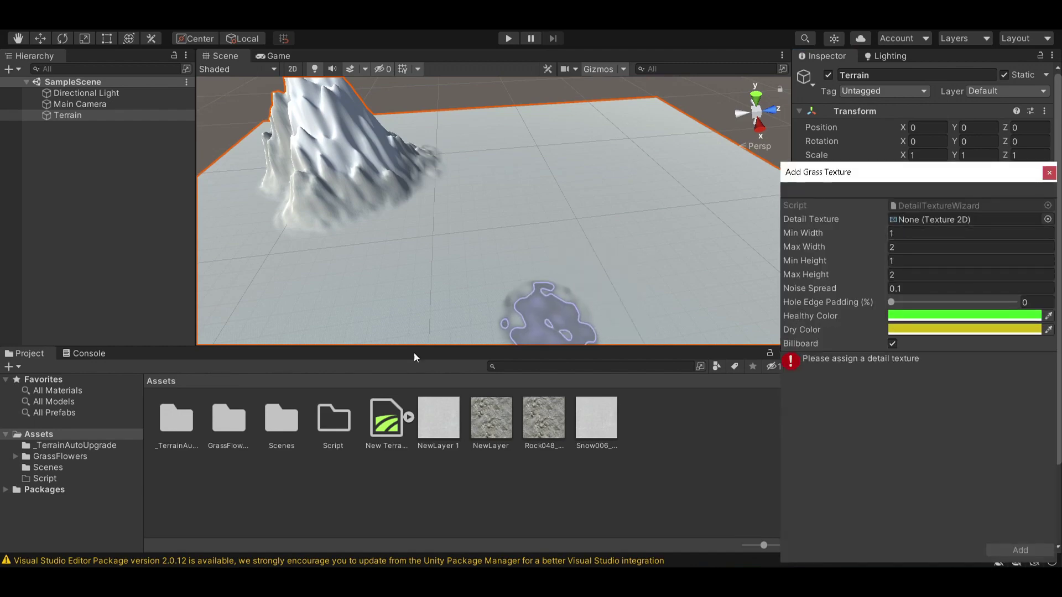
{"action": "left_click", "coordinate": [225, 418]}
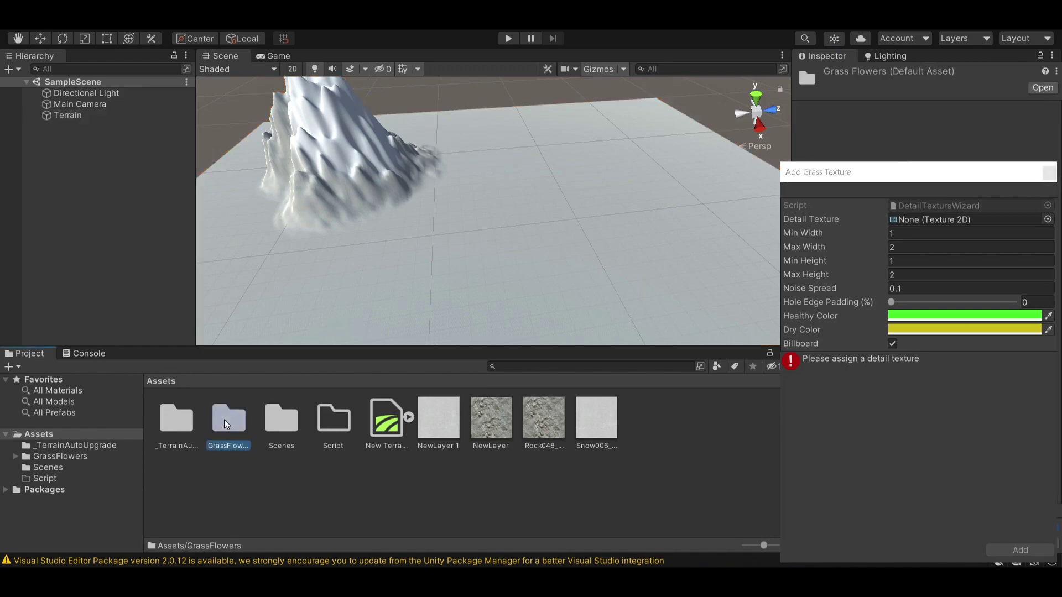
Browse to GrassFlowers/Textures/GrassFlowers and preview the grass and flower textures.
{"action": "double_click", "coordinate": [224, 419]}
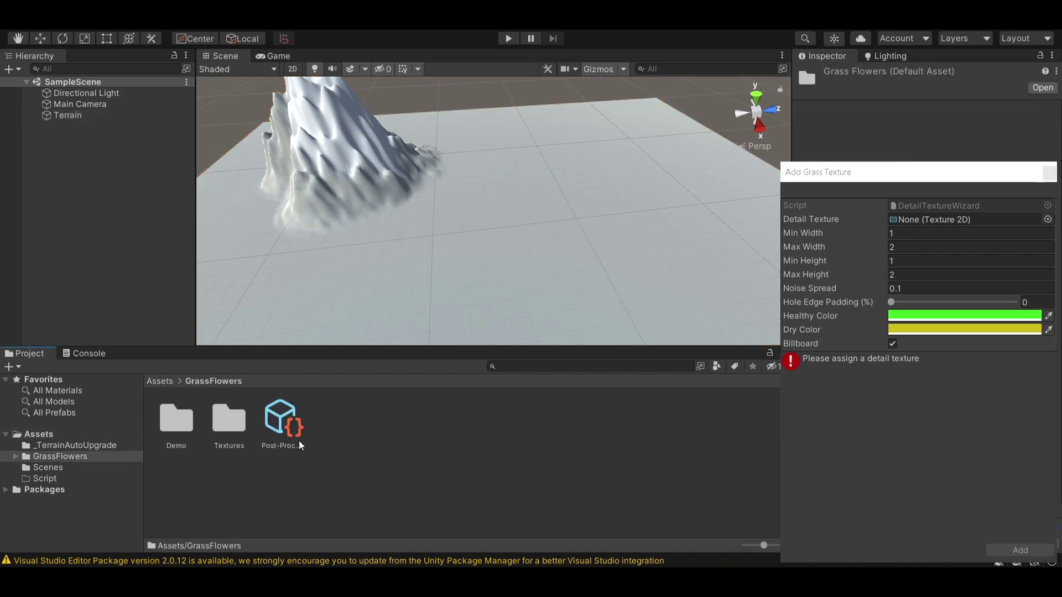
{"action": "double_click", "coordinate": [230, 423]}
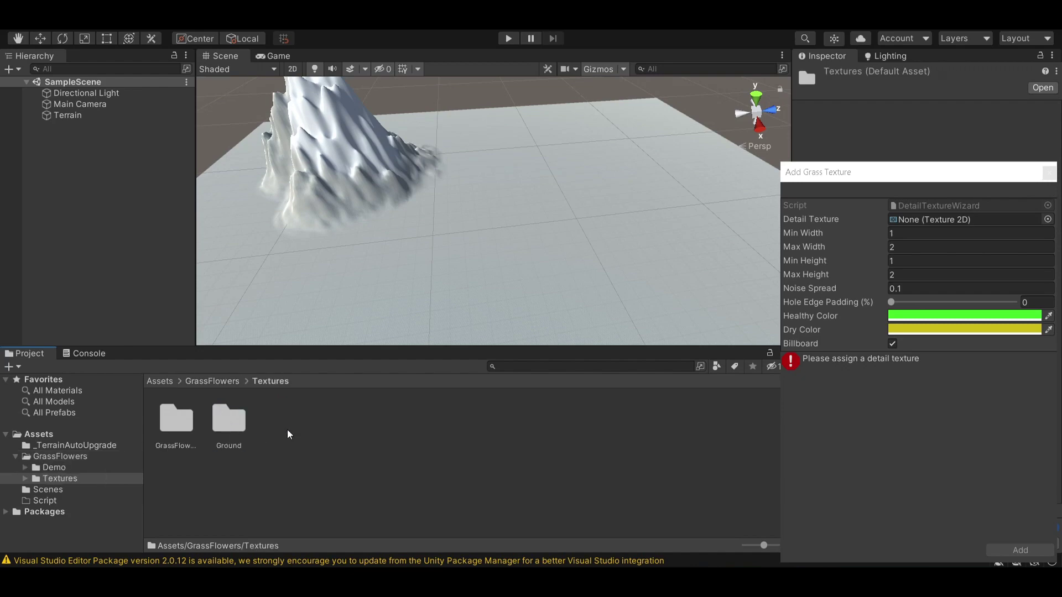
{"action": "double_click", "coordinate": [226, 422]}
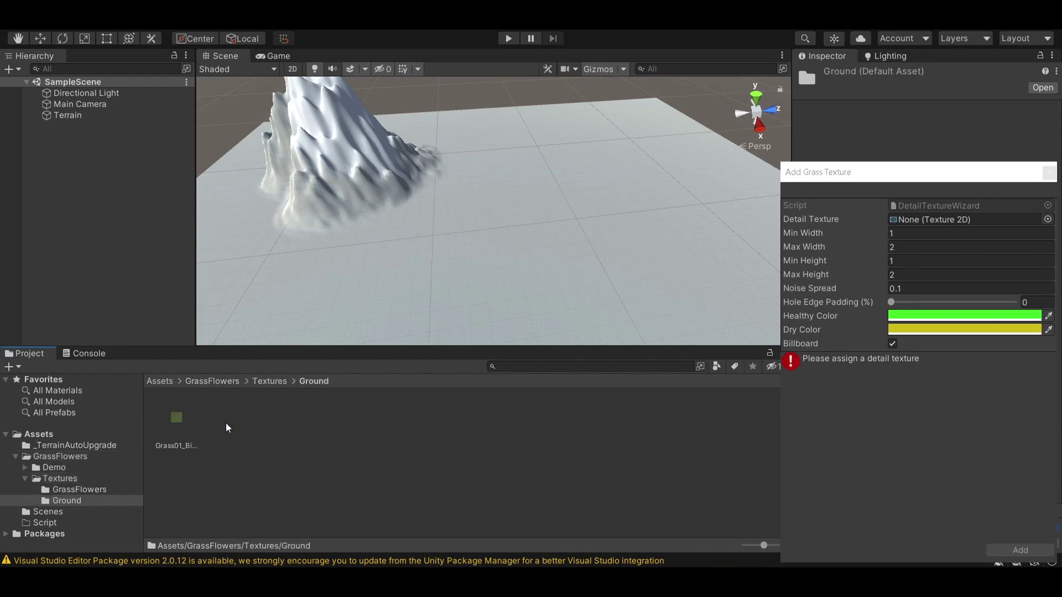
{"action": "key", "text": "BackSpace"}
{"action": "double_click", "coordinate": [183, 428]}
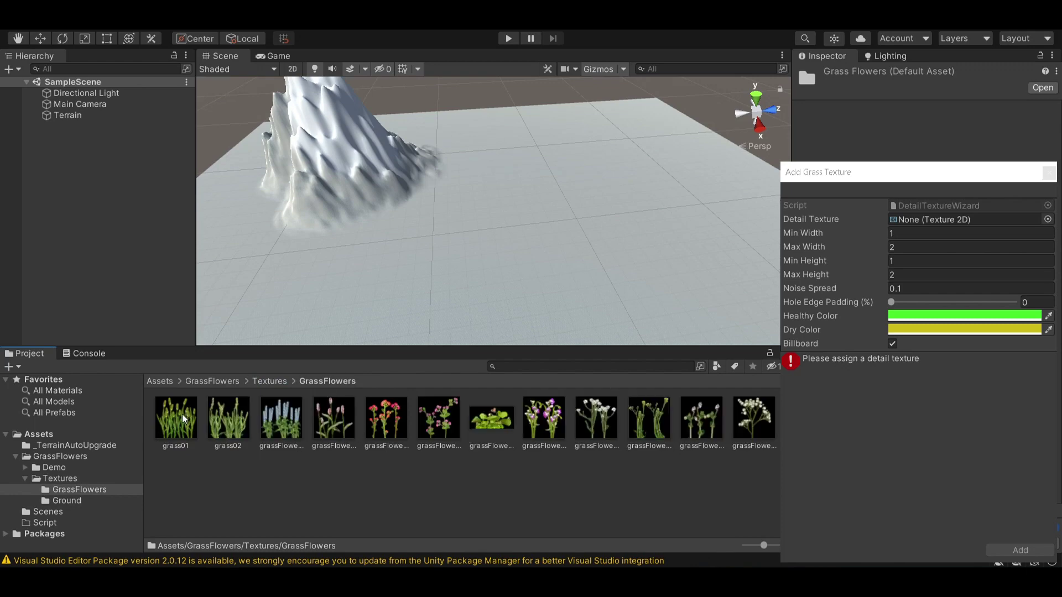
{"action": "left_click", "coordinate": [181, 414]}
{"action": "left_click", "coordinate": [541, 423]}
{"action": "left_click", "coordinate": [228, 420]}
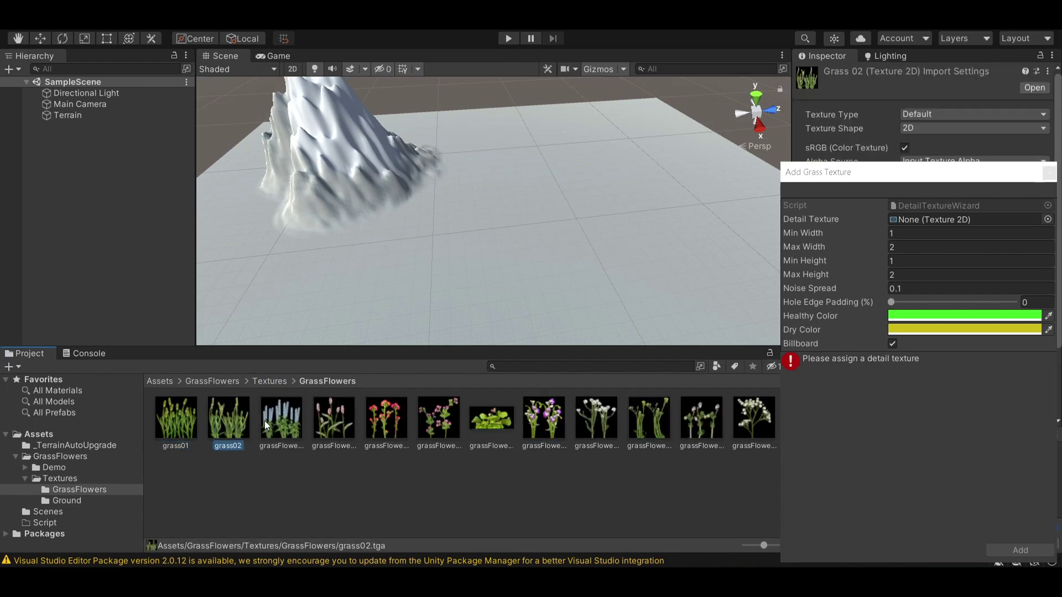
{"action": "key", "text": "Right"}
{"action": "key", "text": "Right"}
{"action": "key", "text": "Right"}
{"action": "key", "text": "Right"}
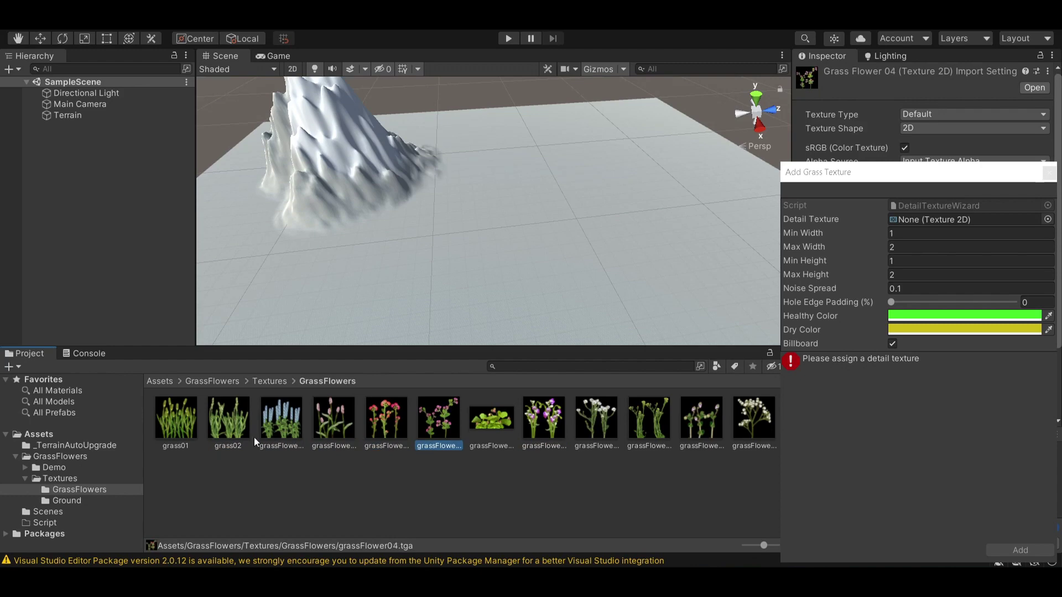
Set grass01 as the Detail Texture and add it to the terrain.
{"action": "left_click", "coordinate": [180, 428]}
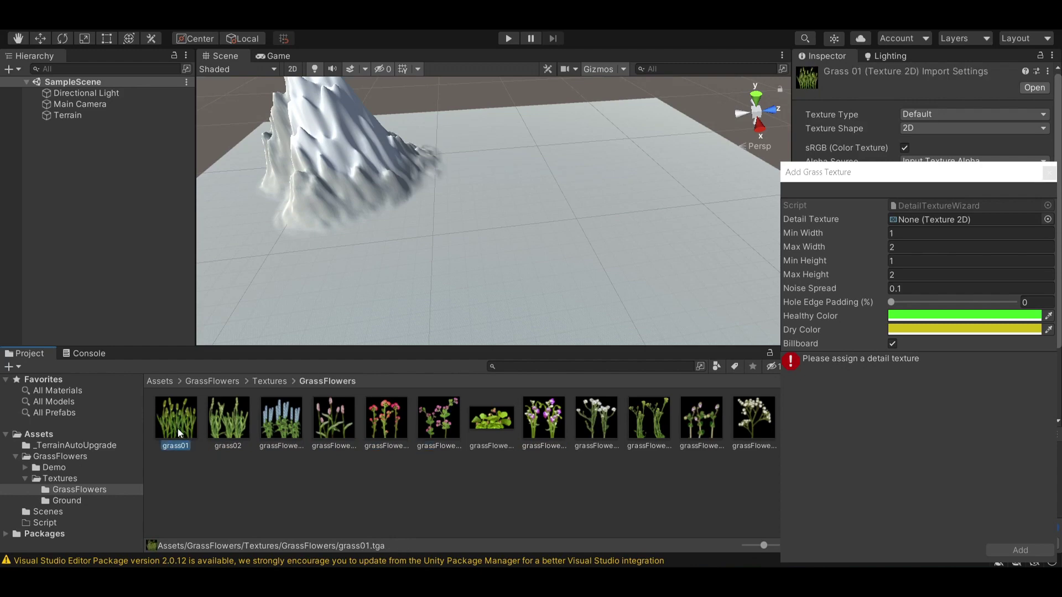
{"action": "left_click_drag", "start_coordinate": [174, 421], "coordinate": [935, 220]}
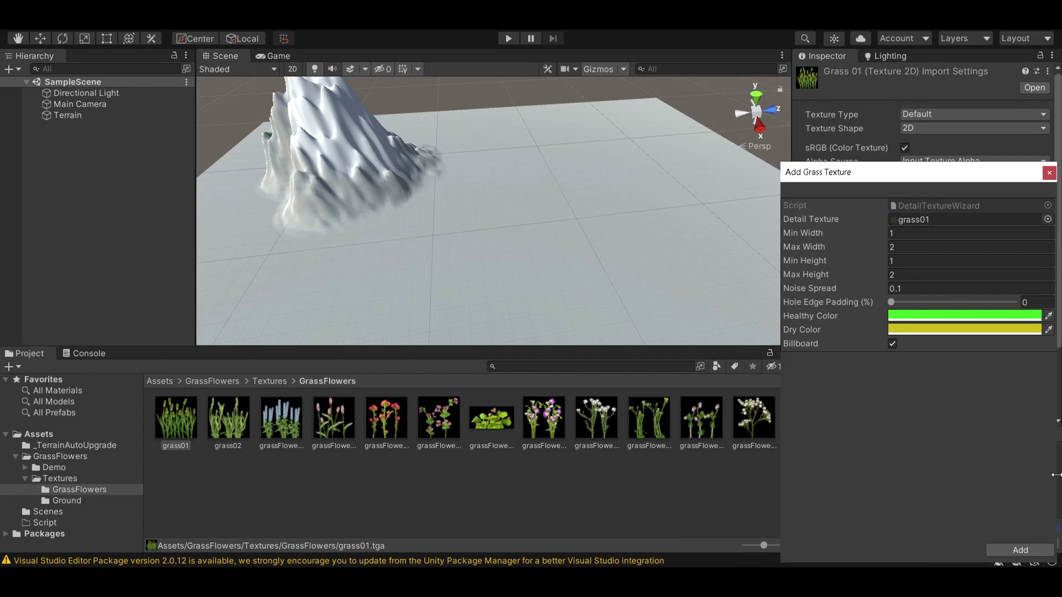
{"action": "left_click", "coordinate": [1020, 550]}
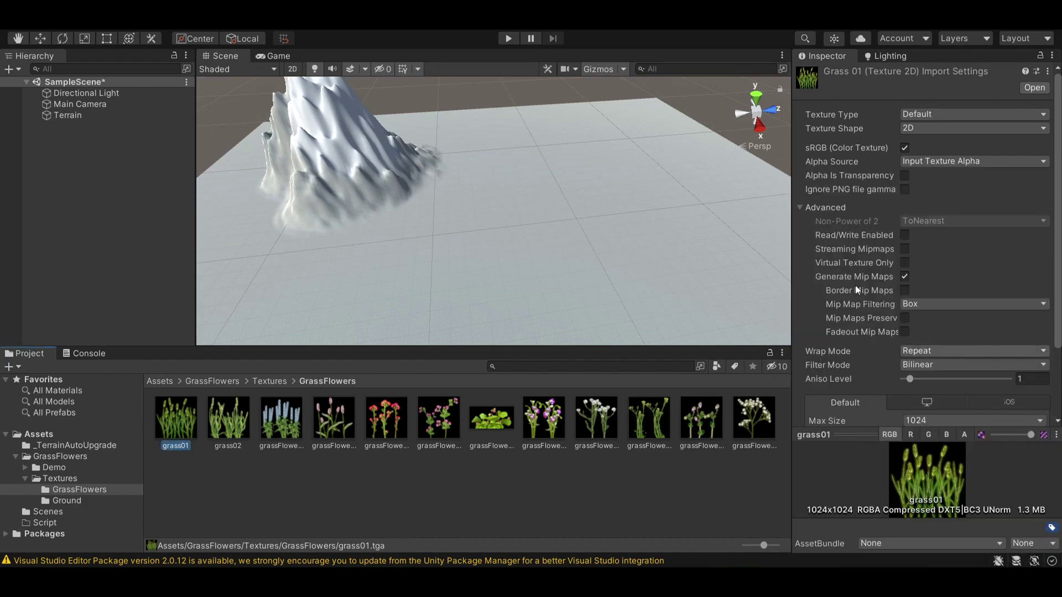
Paint dense grass01 grass across the flat terrain ground and orbit to inspect it.
{"action": "left_click", "coordinate": [582, 262]}
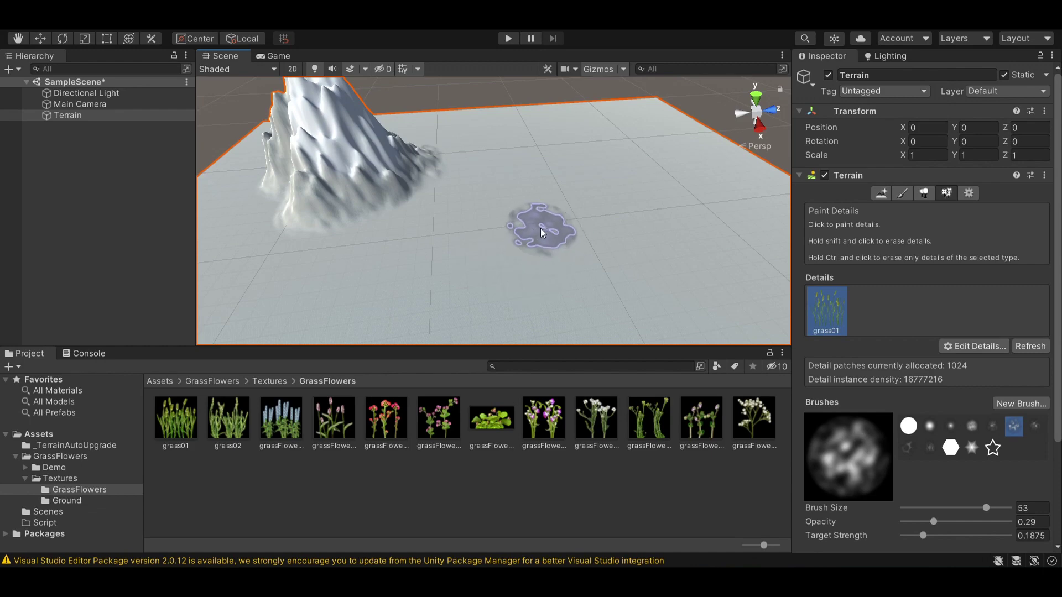
{"action": "scroll", "coordinate": [504, 244], "scroll_direction": "up", "scroll_amount": 5}
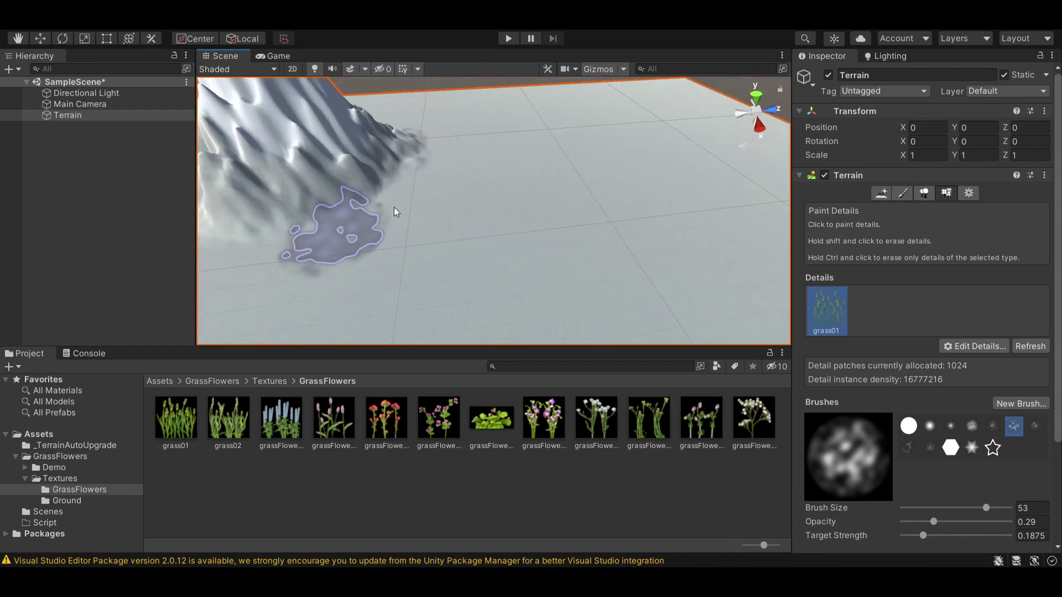
{"action": "scroll", "coordinate": [482, 227], "scroll_direction": "up", "scroll_amount": 3}
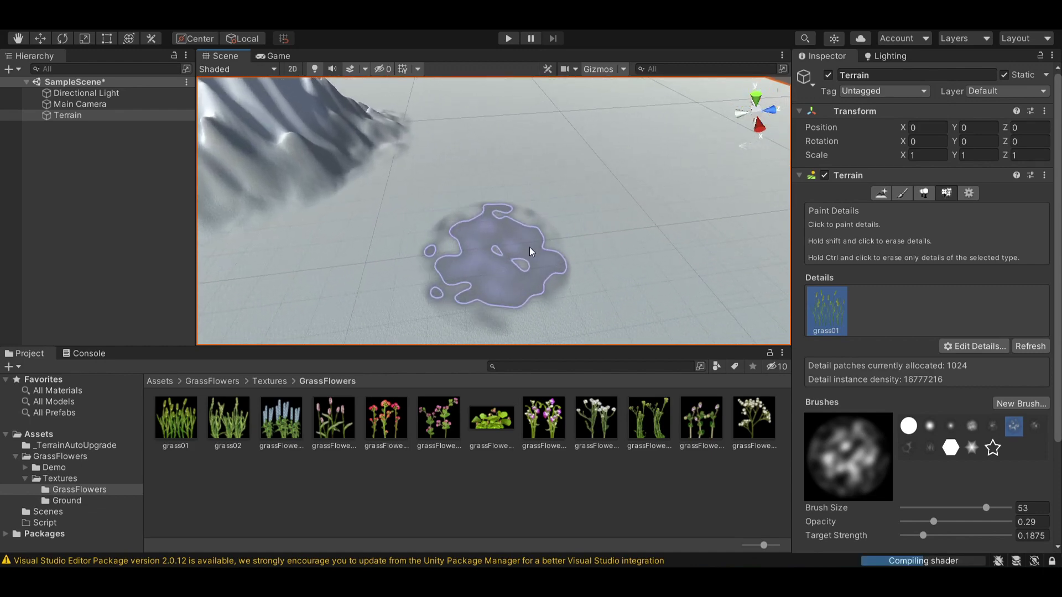
{"action": "mouse_move", "coordinate": [587, 225]}
{"action": "left_mouse_down", "text": "alt"}
{"action": "mouse_move", "coordinate": [653, 233]}
{"action": "mouse_move", "coordinate": [304, 149]}
{"action": "mouse_move", "coordinate": [350, 115]}
{"action": "mouse_move", "coordinate": [322, 161]}
{"action": "left_mouse_up", "text": "alt"}
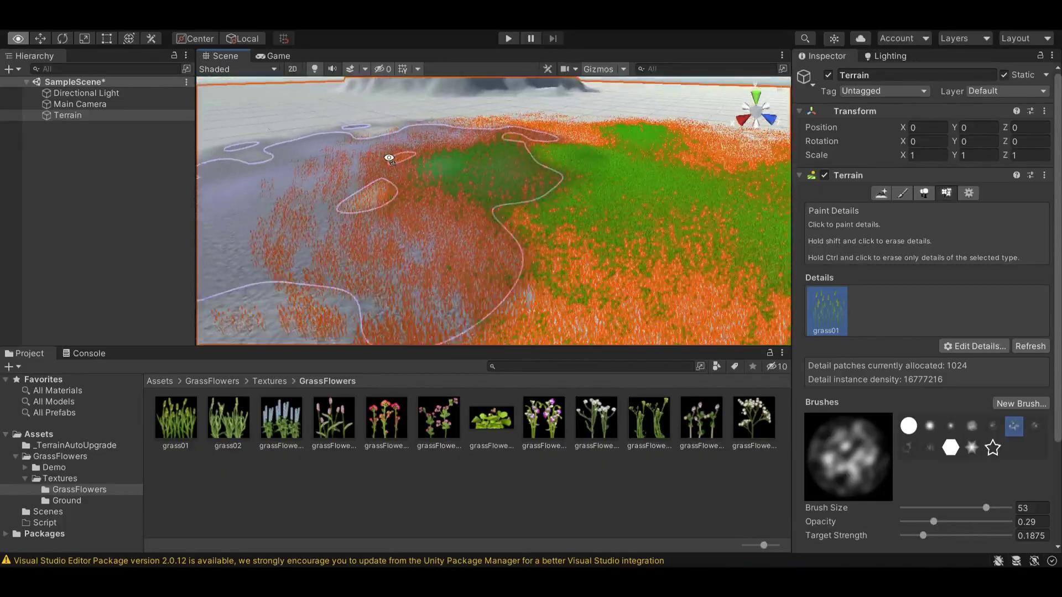
{"action": "mouse_move", "coordinate": [323, 162]}
{"action": "left_mouse_down", "text": "alt"}
{"action": "mouse_move", "coordinate": [391, 154]}
{"action": "mouse_move", "coordinate": [415, 204]}
{"action": "left_mouse_up", "text": "alt"}
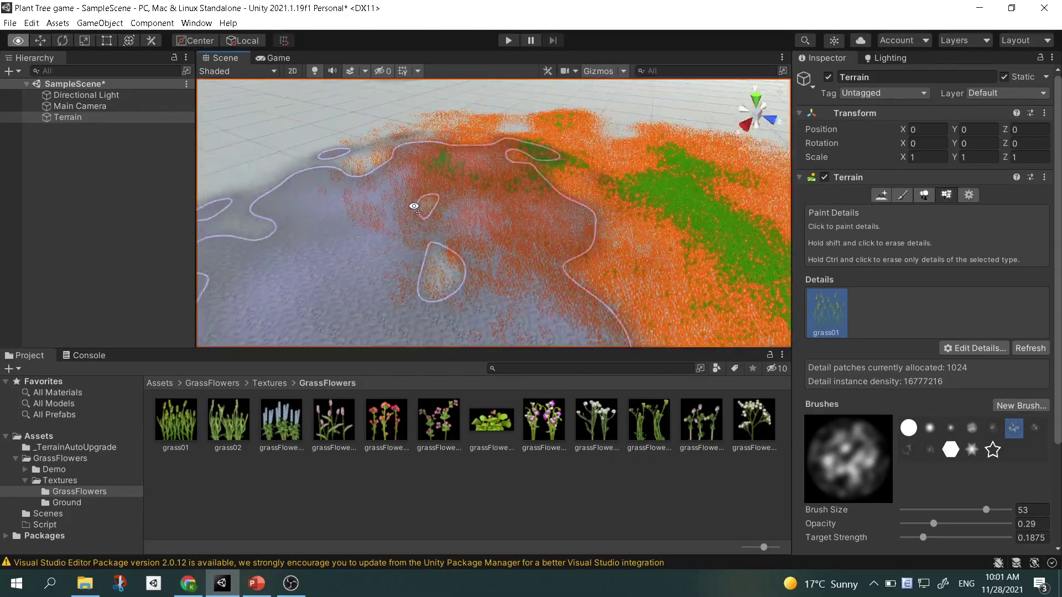
{"action": "left_click_drag", "start_coordinate": [414, 204], "coordinate": [539, 206], "text": "alt"}
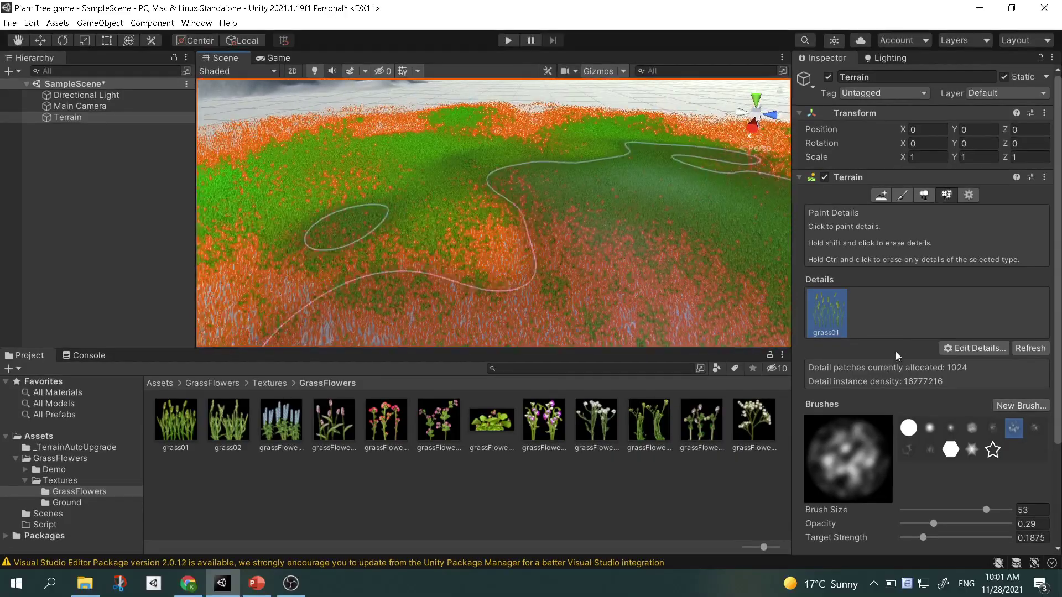
Add grassFlower05 as a new grass detail texture for the terrain.
{"action": "left_click", "coordinate": [975, 351]}
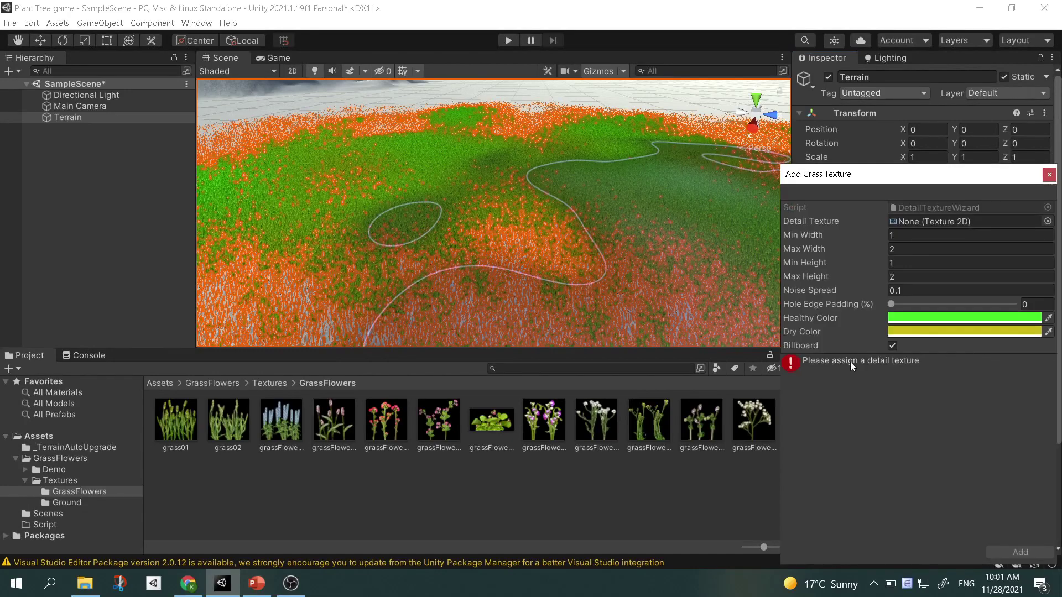
{"action": "mouse_move", "coordinate": [435, 342]}
{"action": "left_mouse_down", "text": "alt"}
{"action": "mouse_move", "coordinate": [252, 427]}
{"action": "mouse_move", "coordinate": [257, 441]}
{"action": "left_mouse_up", "text": "alt"}
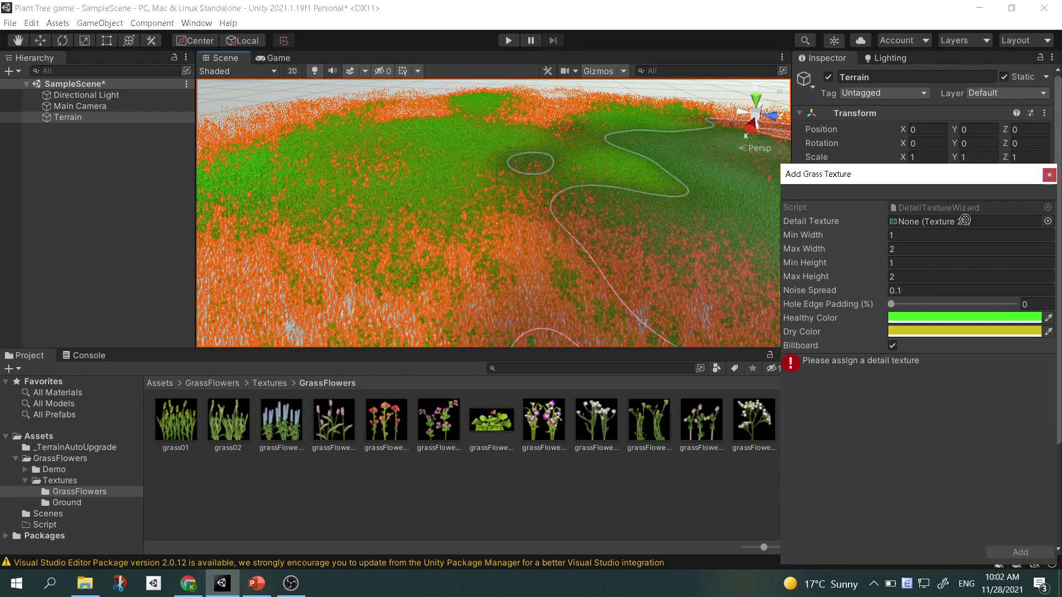
{"action": "left_click_drag", "start_coordinate": [491, 420], "coordinate": [971, 220]}
{"action": "left_click_drag", "start_coordinate": [392, 202], "coordinate": [337, 208], "text": "alt"}
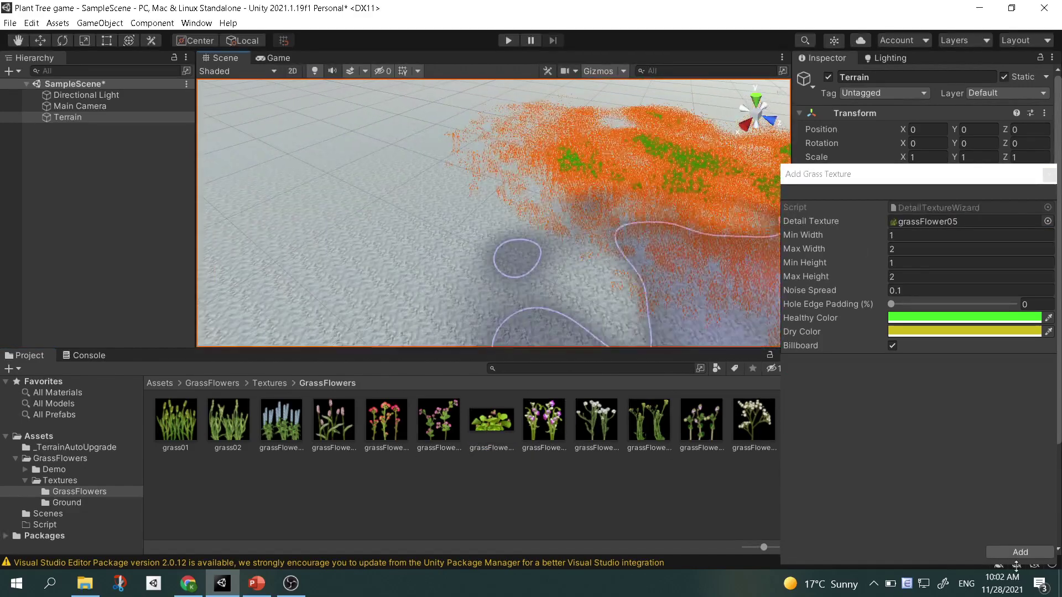
{"action": "left_click", "coordinate": [1020, 552]}
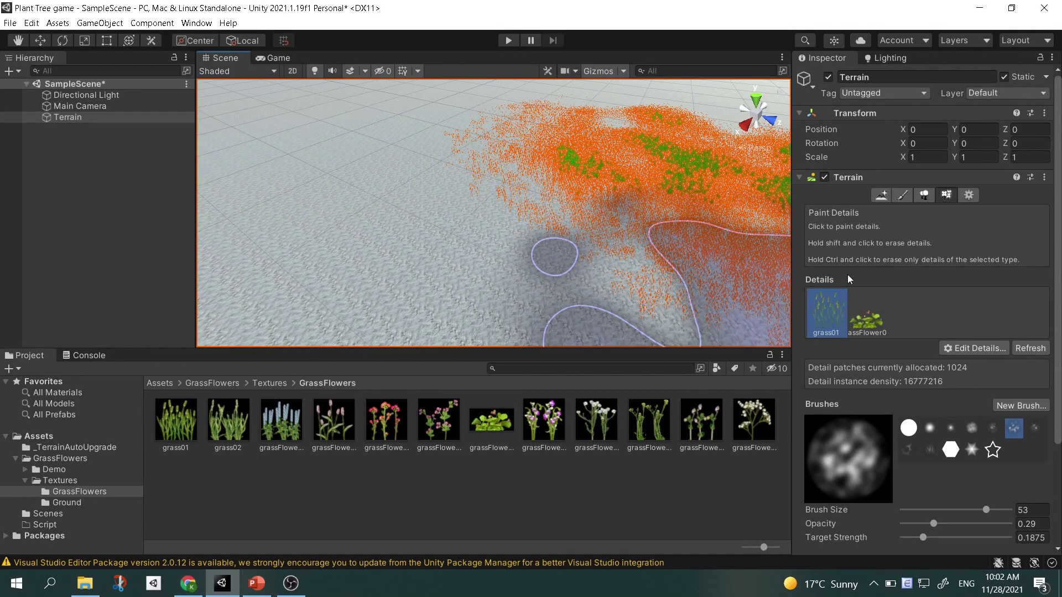
Paint leafy grassFlower05 plant clusters across the grassy ground.
{"action": "left_click", "coordinate": [868, 320]}
{"action": "mouse_move", "coordinate": [547, 224]}
{"action": "left_mouse_down", "text": "alt"}
{"action": "mouse_move", "coordinate": [508, 234]}
{"action": "mouse_move", "coordinate": [547, 209]}
{"action": "mouse_move", "coordinate": [527, 190]}
{"action": "mouse_move", "coordinate": [518, 292]}
{"action": "mouse_move", "coordinate": [503, 218]}
{"action": "mouse_move", "coordinate": [622, 219]}
{"action": "mouse_move", "coordinate": [598, 168]}
{"action": "mouse_move", "coordinate": [368, 172]}
{"action": "mouse_move", "coordinate": [26, 131]}
{"action": "left_mouse_up", "text": "alt"}
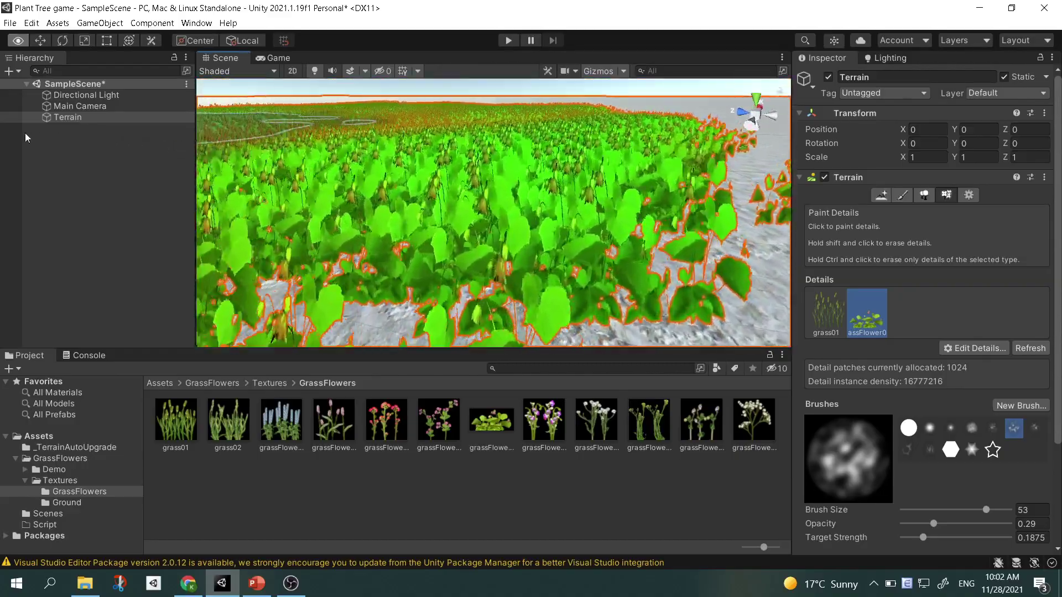